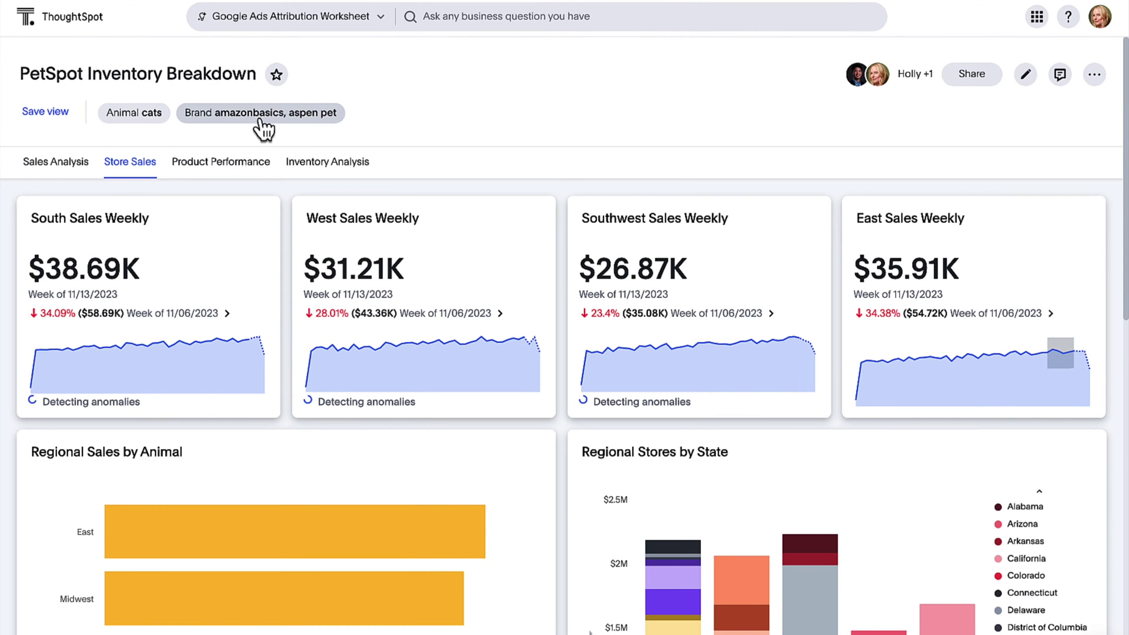
- Add Bayer Animal Health to the Brand filter and apply it
{"action": "left_click", "coordinate": [260, 116]}
{"action": "scroll", "coordinate": [510, 438], "scroll_direction": "down", "scroll_amount": 1}
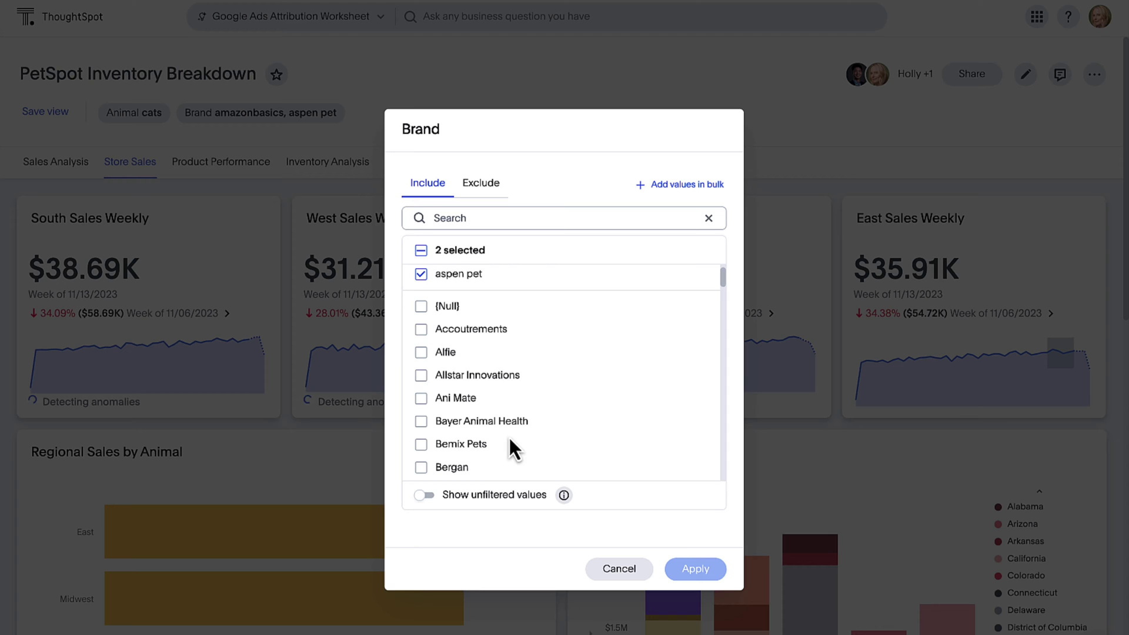
{"action": "left_click", "coordinate": [422, 414]}
{"action": "left_click", "coordinate": [687, 569]}
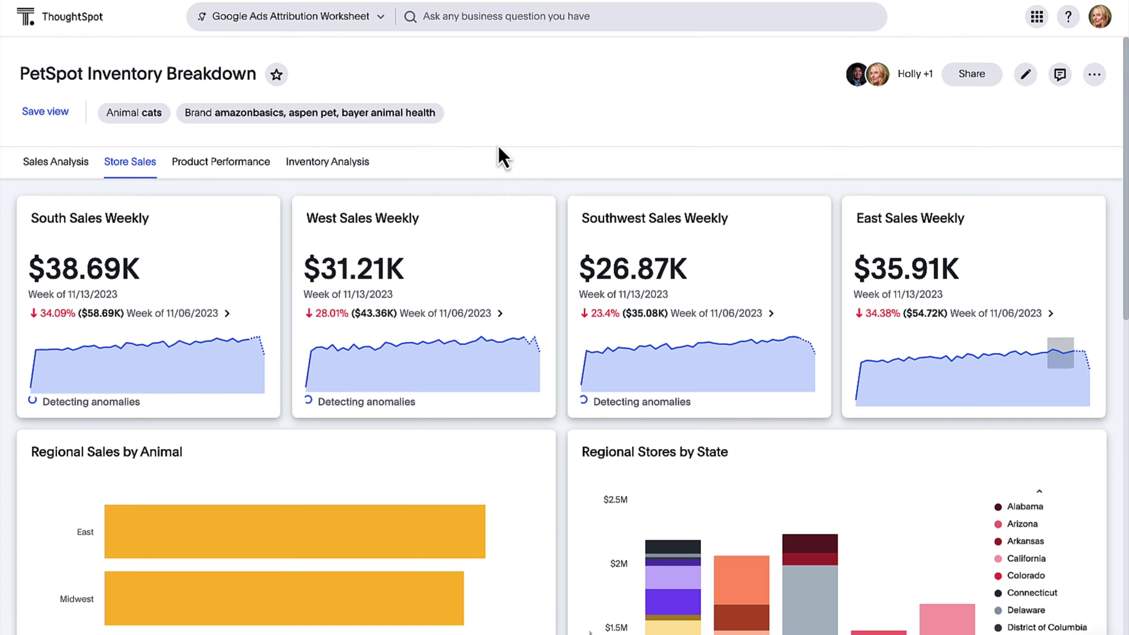
- Save the filtered view as 'Cat Pharma Brands'
{"action": "left_click", "coordinate": [62, 120]}
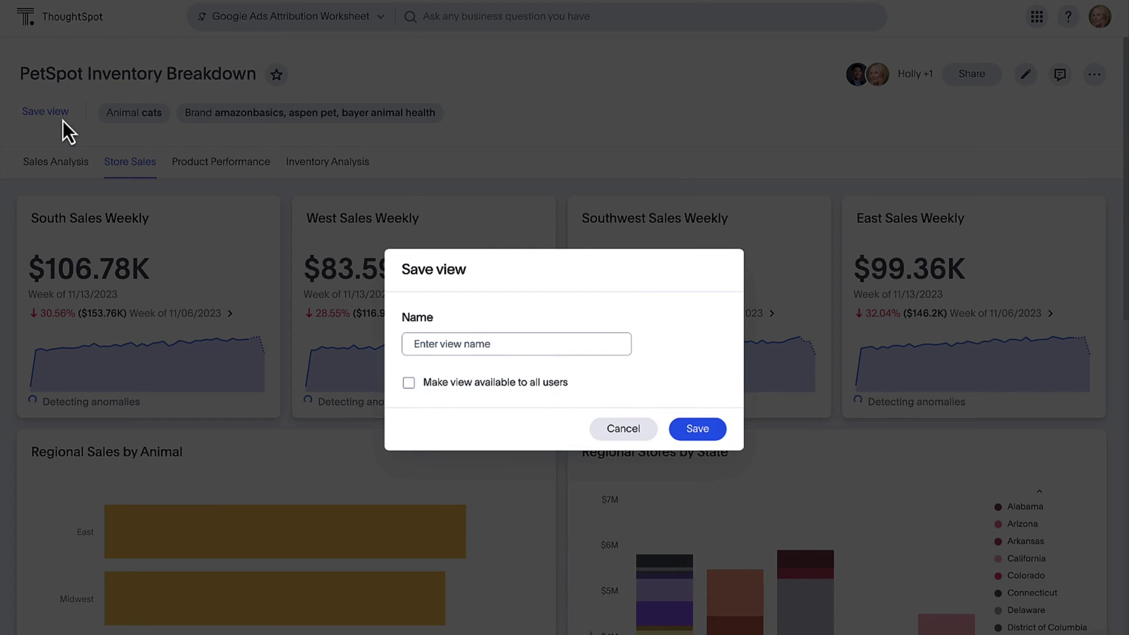
{"action": "left_click", "coordinate": [467, 335]}
{"action": "type", "text": "Cat Pharma"}
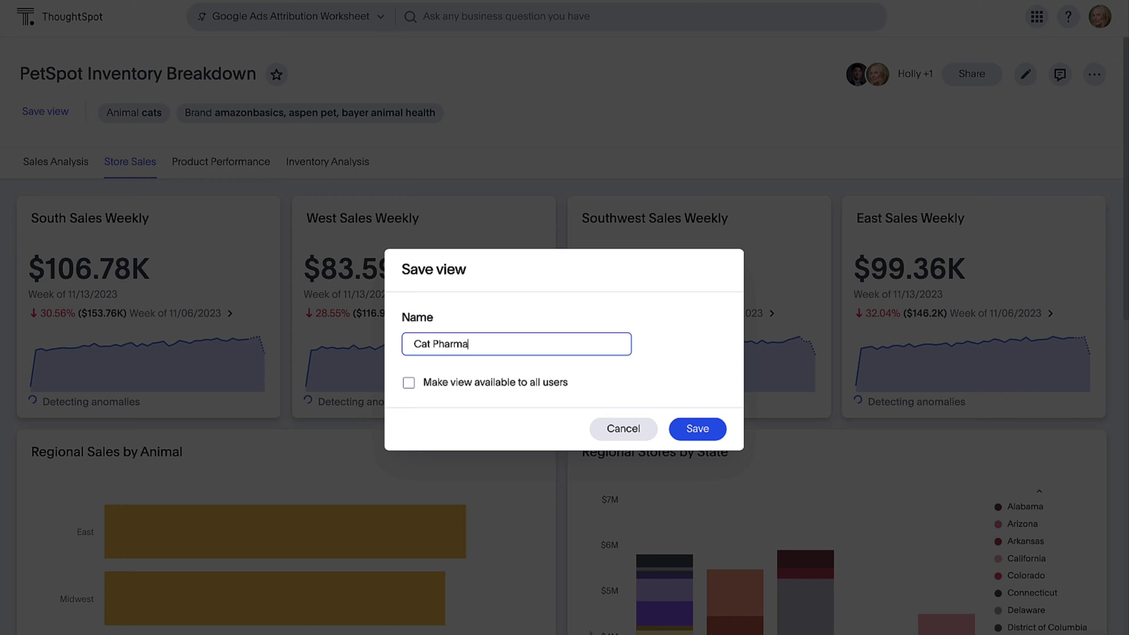
{"action": "type", "text": " Brands"}
{"action": "left_click", "coordinate": [694, 431]}
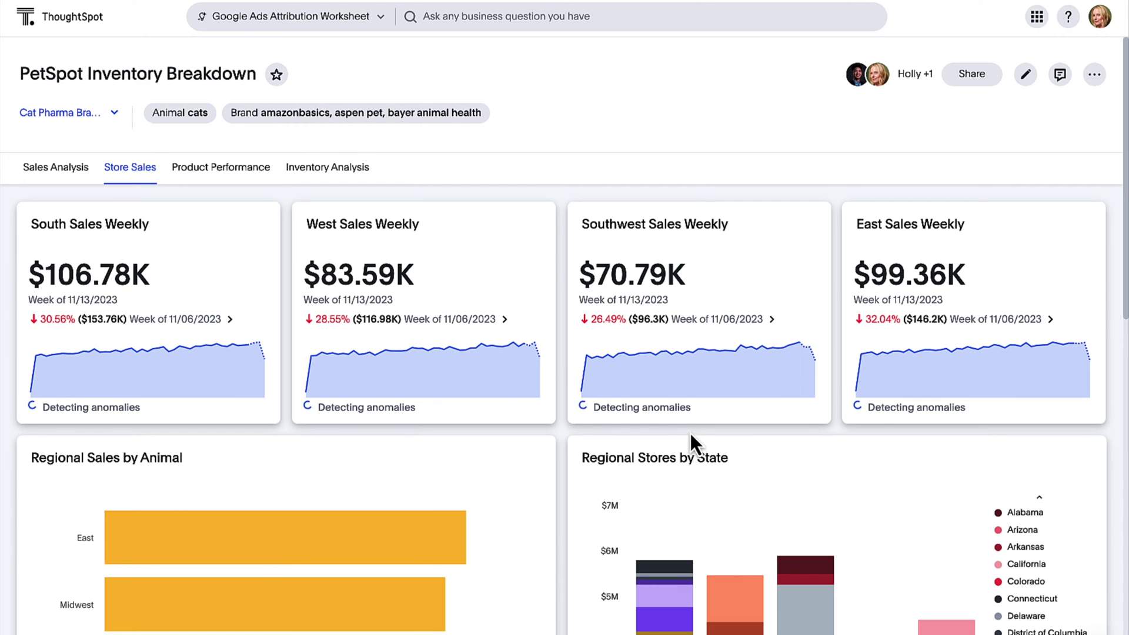
{"action": "left_click", "coordinate": [115, 113]}
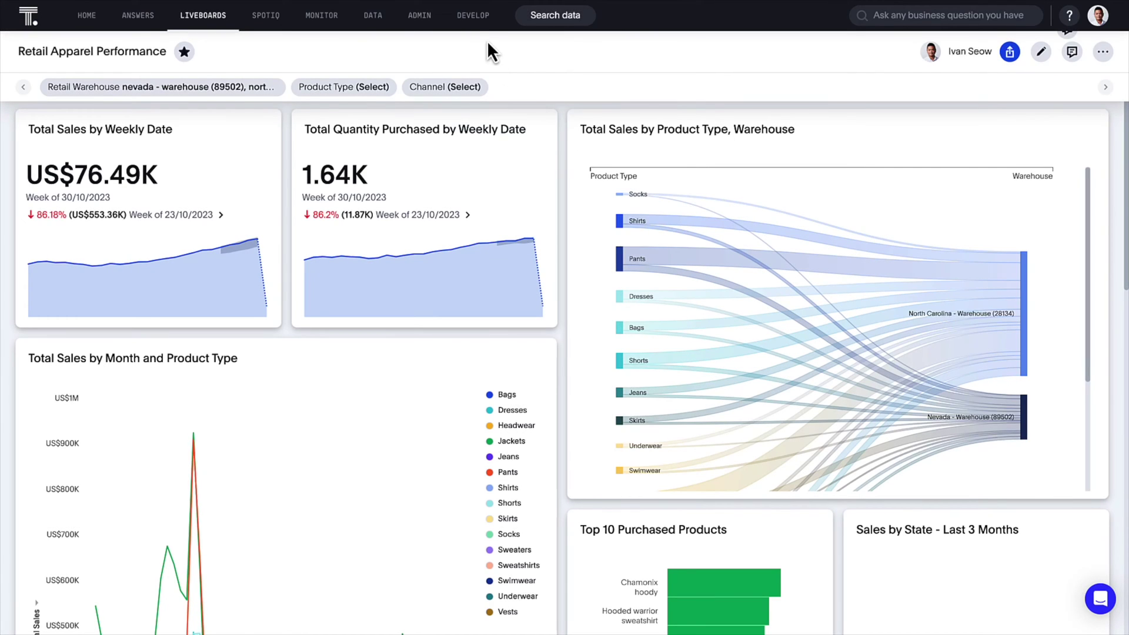
- Open AskDocs from the Visual Embed SDK guide and focus its question box
{"action": "left_click", "coordinate": [479, 25]}
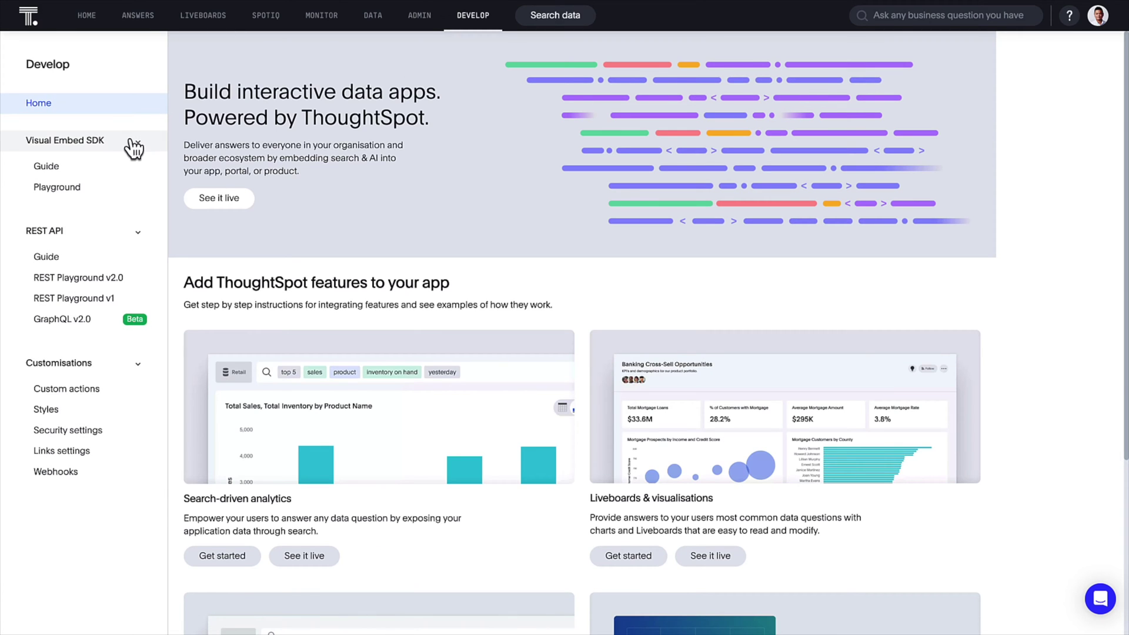
{"action": "left_click", "coordinate": [74, 170]}
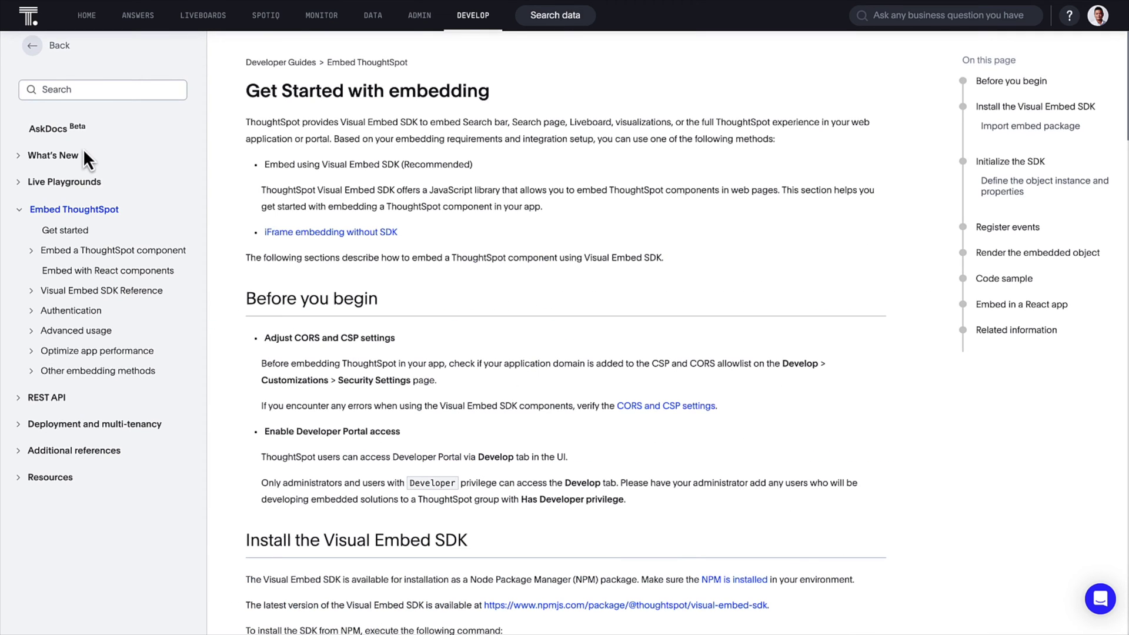
{"action": "left_click", "coordinate": [96, 144]}
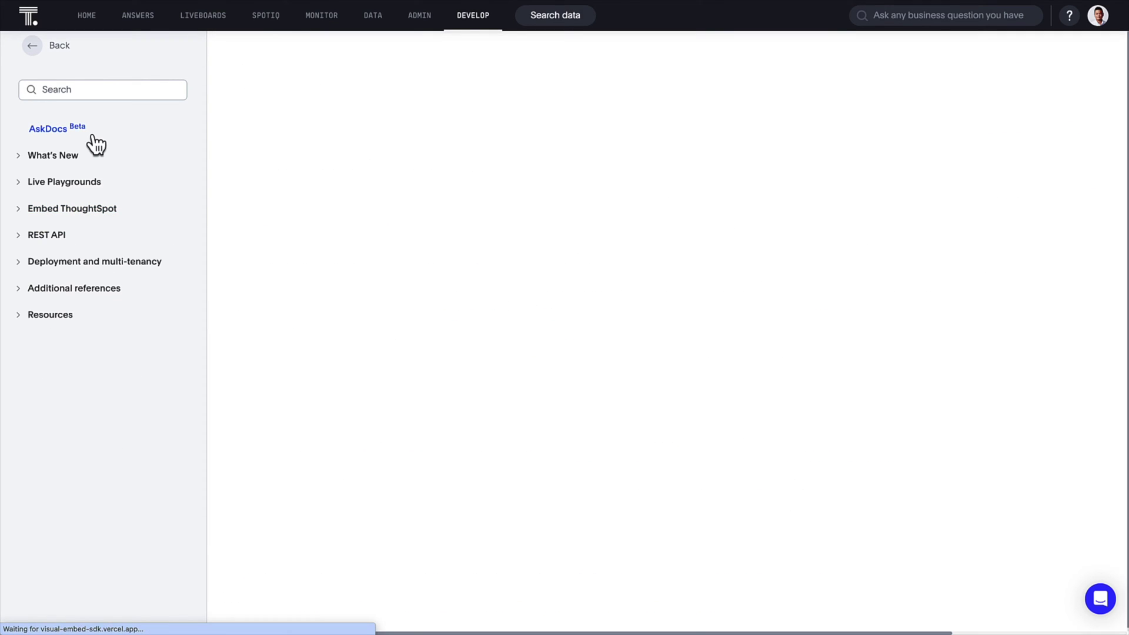
{"action": "left_click", "coordinate": [512, 134]}
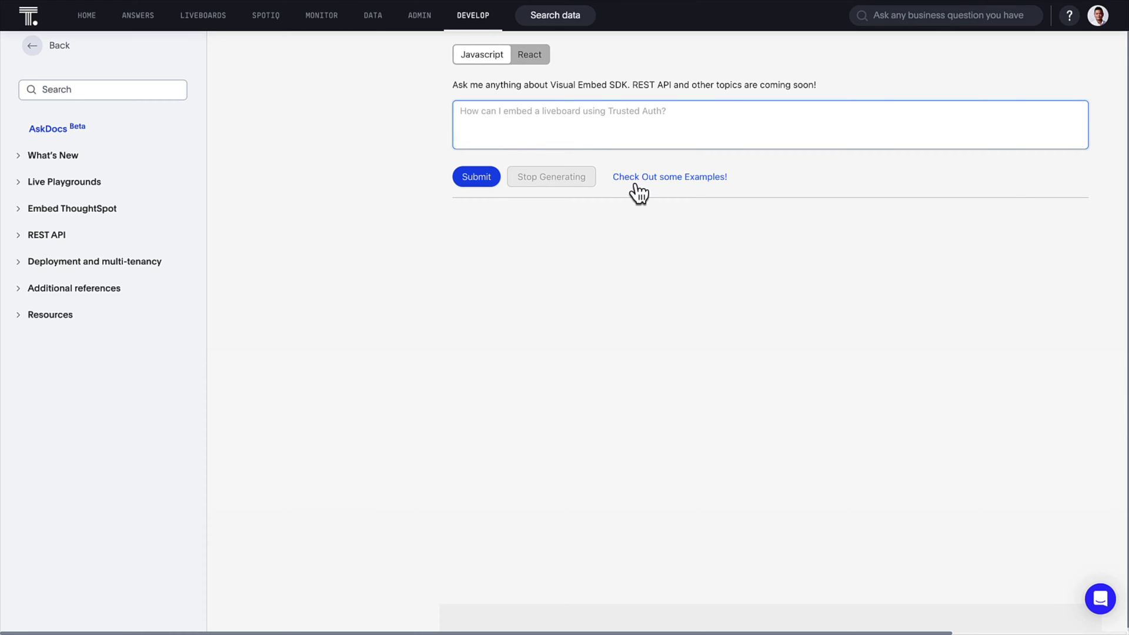
{"action": "mouse_move", "coordinate": [636, 187]}
- Ask AskDocs for a green app background with Helvetica font, then copy the returned TypeScript code
{"action": "type", "text": "Help me make the app background green and change the font to Helvetica"}
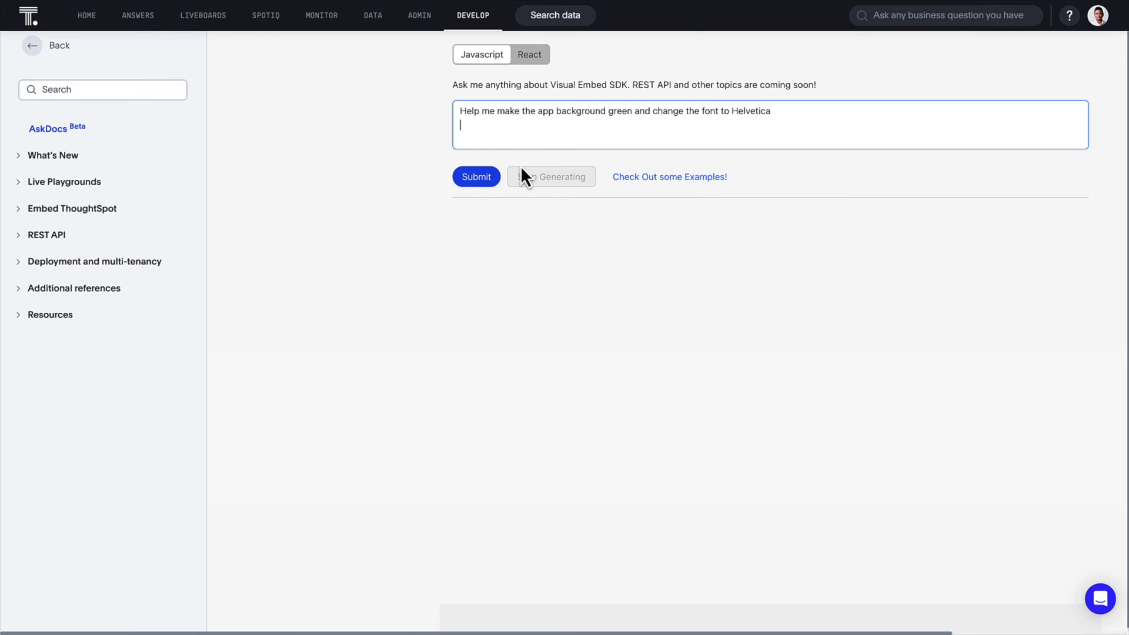
{"action": "left_click", "coordinate": [490, 176]}
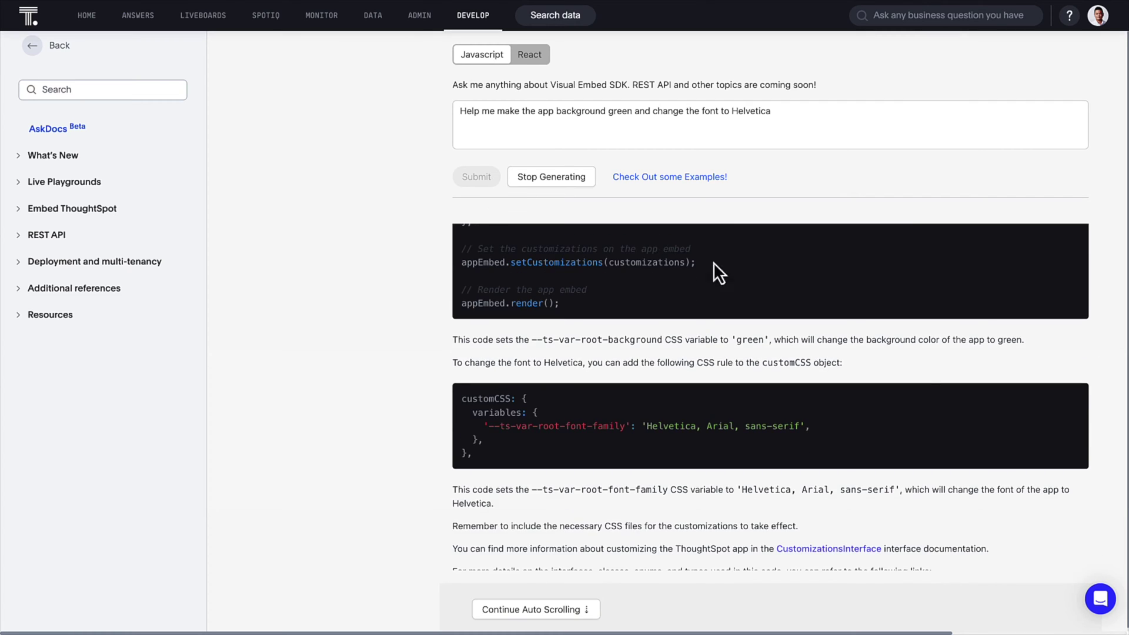
{"action": "scroll", "coordinate": [934, 364], "scroll_direction": "up", "scroll_amount": 5}
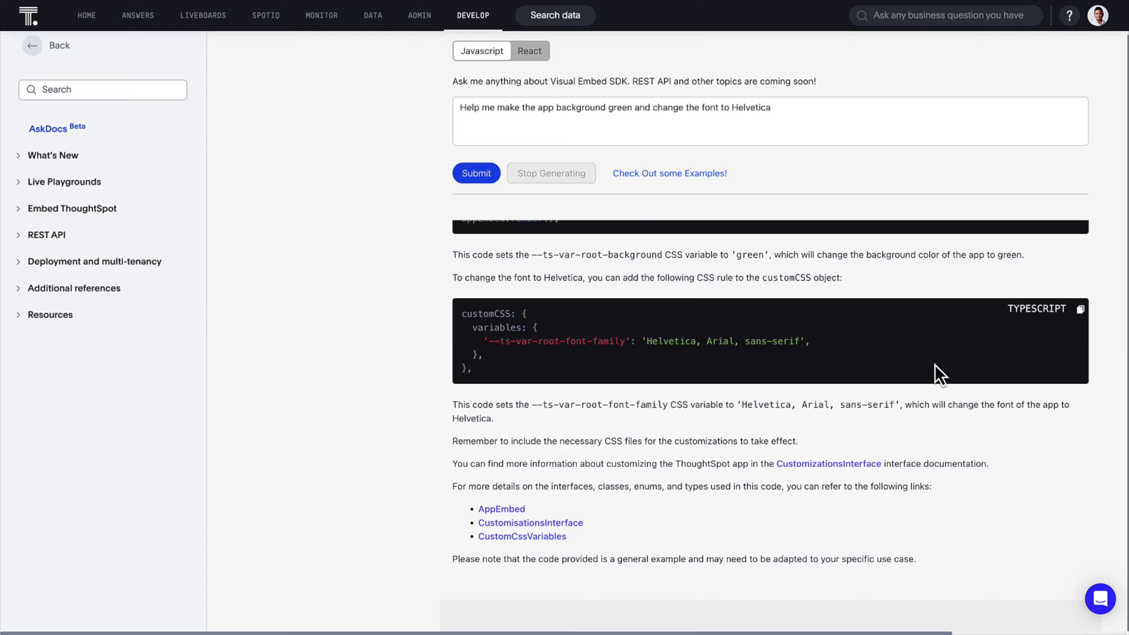
{"action": "mouse_move", "coordinate": [1040, 292]}
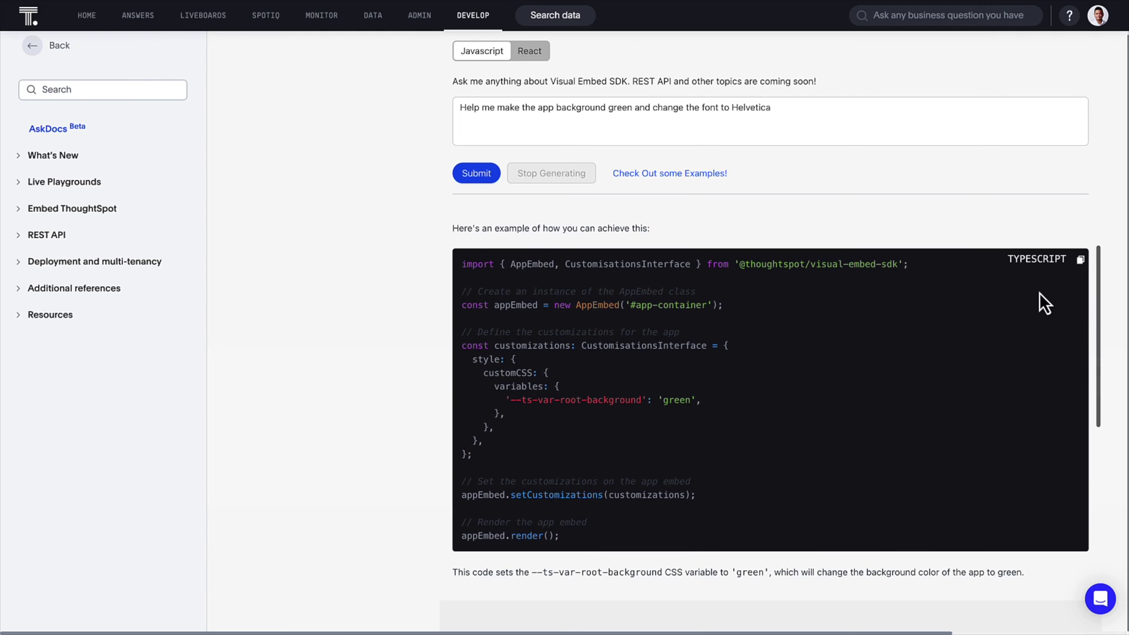
{"action": "left_click", "coordinate": [1080, 262]}
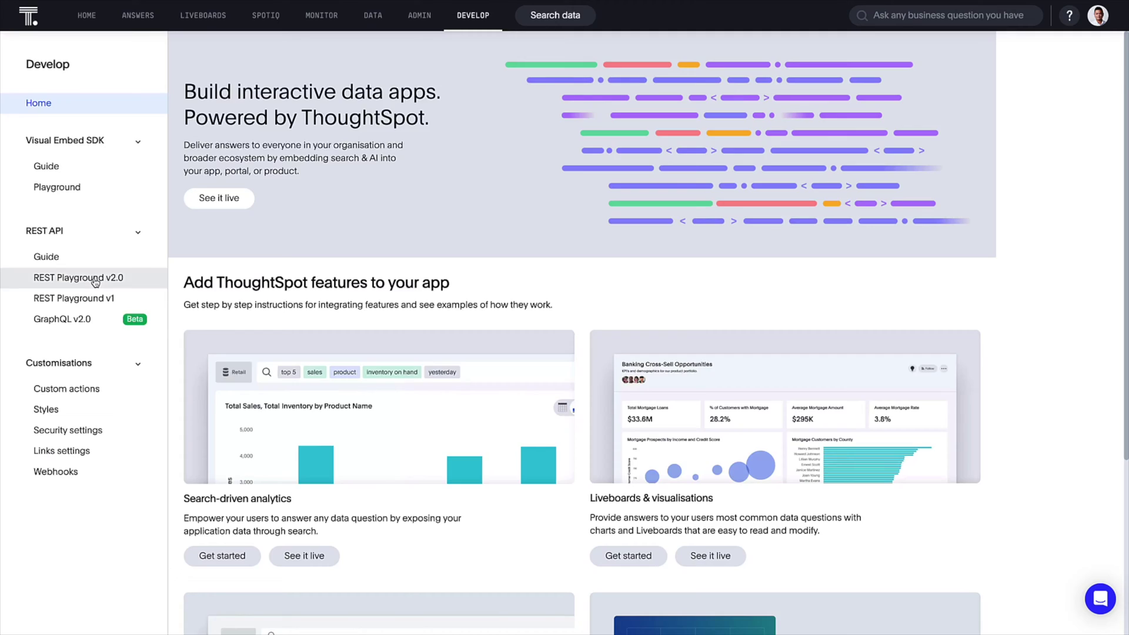
- Open the Version Control Commit Branch endpoint in the REST API v2.0 playground
{"action": "left_click", "coordinate": [93, 277]}
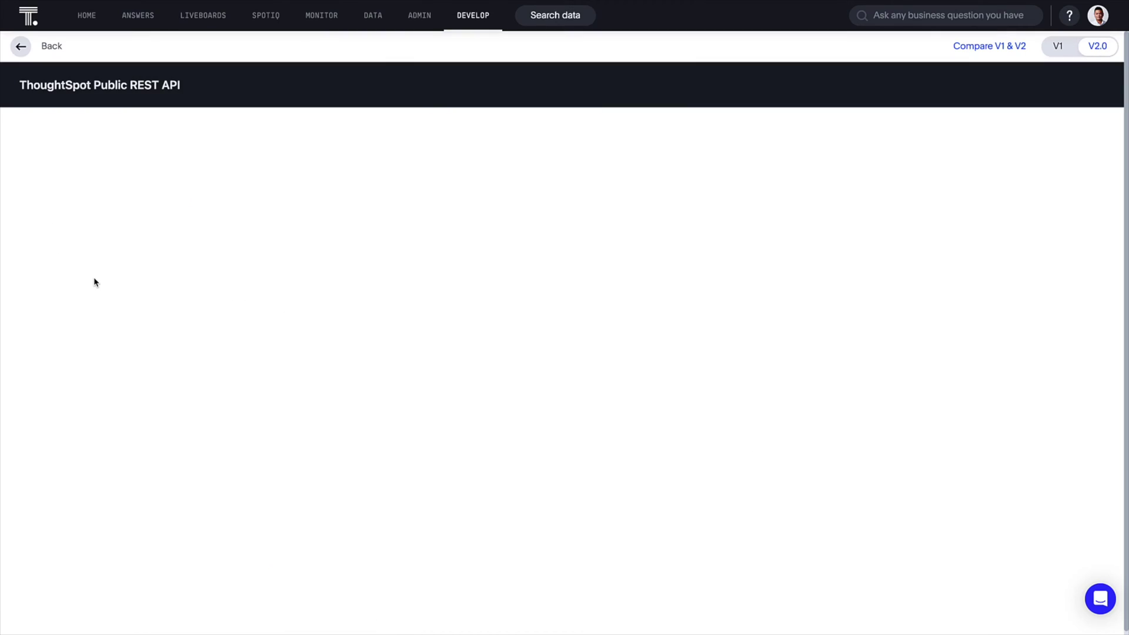
{"action": "left_click", "coordinate": [103, 464]}
{"action": "scroll", "coordinate": [105, 461], "scroll_direction": "down", "scroll_amount": 4}
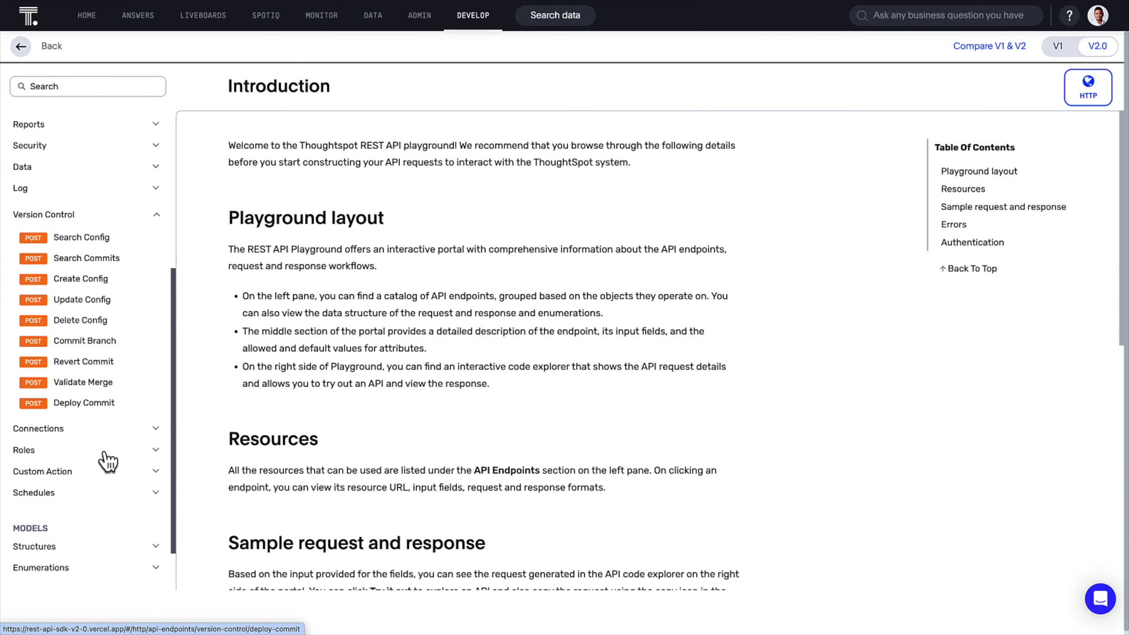
{"action": "left_click", "coordinate": [133, 341]}
{"action": "scroll", "coordinate": [283, 268], "scroll_direction": "down", "scroll_amount": 7}
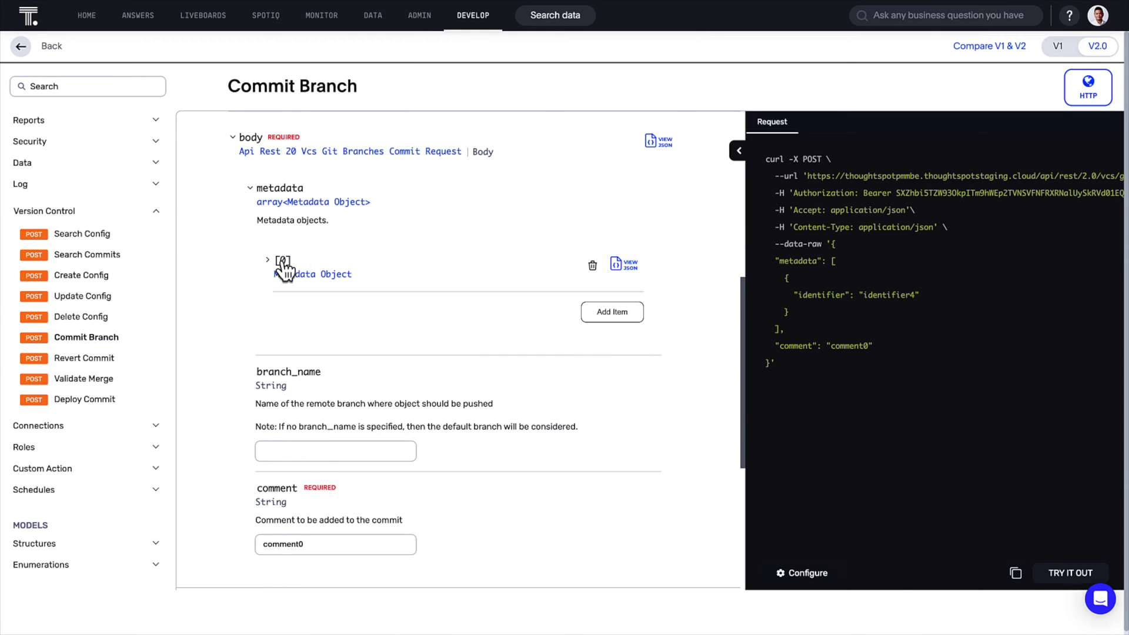
- Commit the pasted liveboard identifier to branch dev with comment 'Initial commit of Retail Sales Liveboard'
{"action": "left_click", "coordinate": [283, 263]}
{"action": "double_click", "coordinate": [369, 370]}
{"action": "key", "text": "ctrl+v"}
{"action": "scroll", "coordinate": [412, 423], "scroll_direction": "down", "scroll_amount": 4}
{"action": "left_click", "coordinate": [335, 429]}
{"action": "type", "text": "dev"}
{"action": "double_click", "coordinate": [376, 522]}
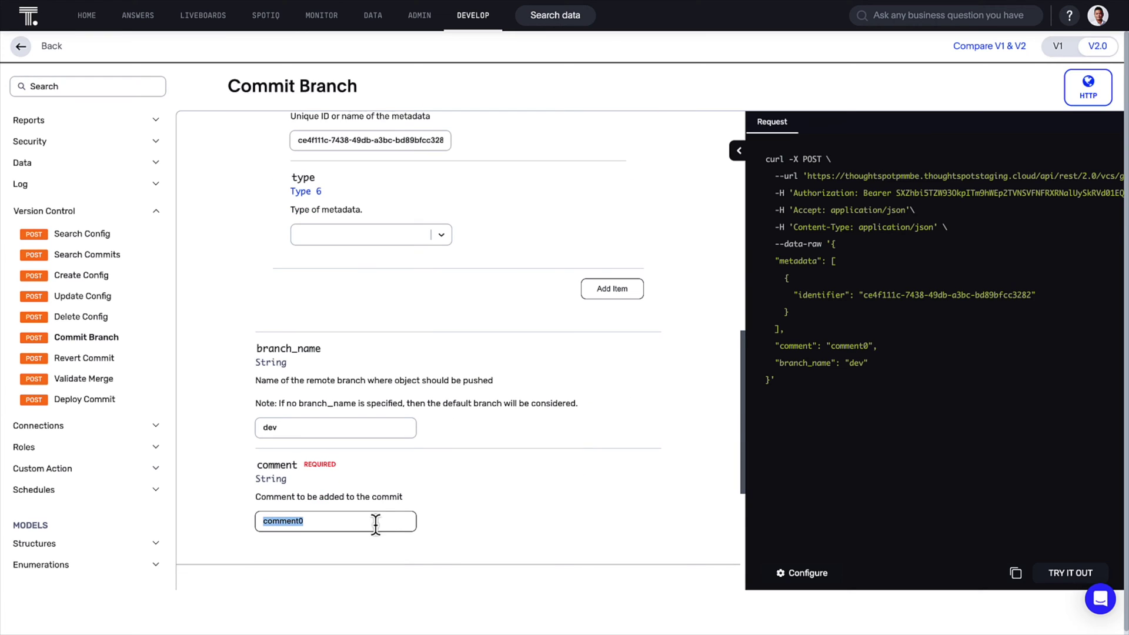
{"action": "type", "text": "Initial commit of Retail Sales Liveboard"}
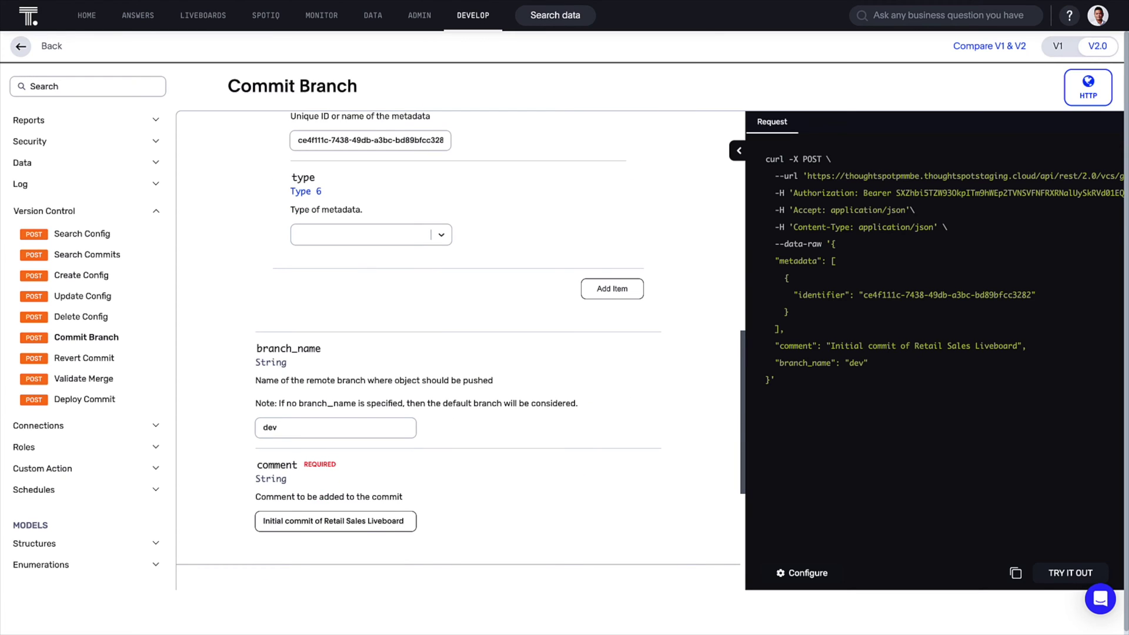
{"action": "scroll", "coordinate": [572, 522], "scroll_direction": "down", "scroll_amount": 4}
{"action": "left_click", "coordinate": [1062, 573]}
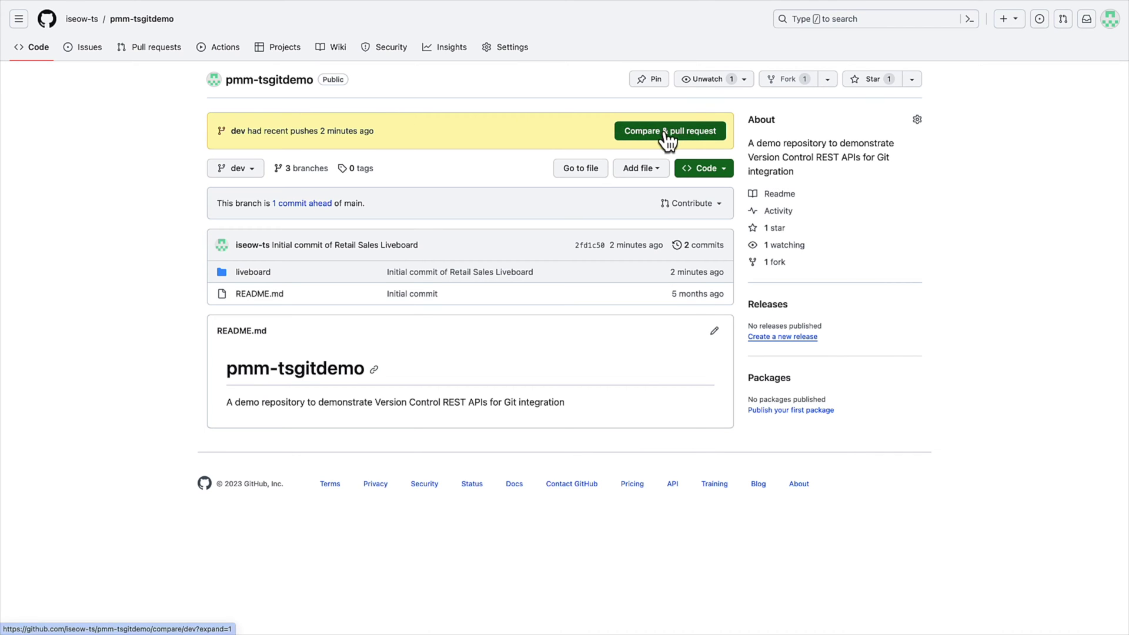
- Create and merge a pull request from dev into main
{"action": "left_click", "coordinate": [667, 140]}
{"action": "left_click", "coordinate": [700, 423]}
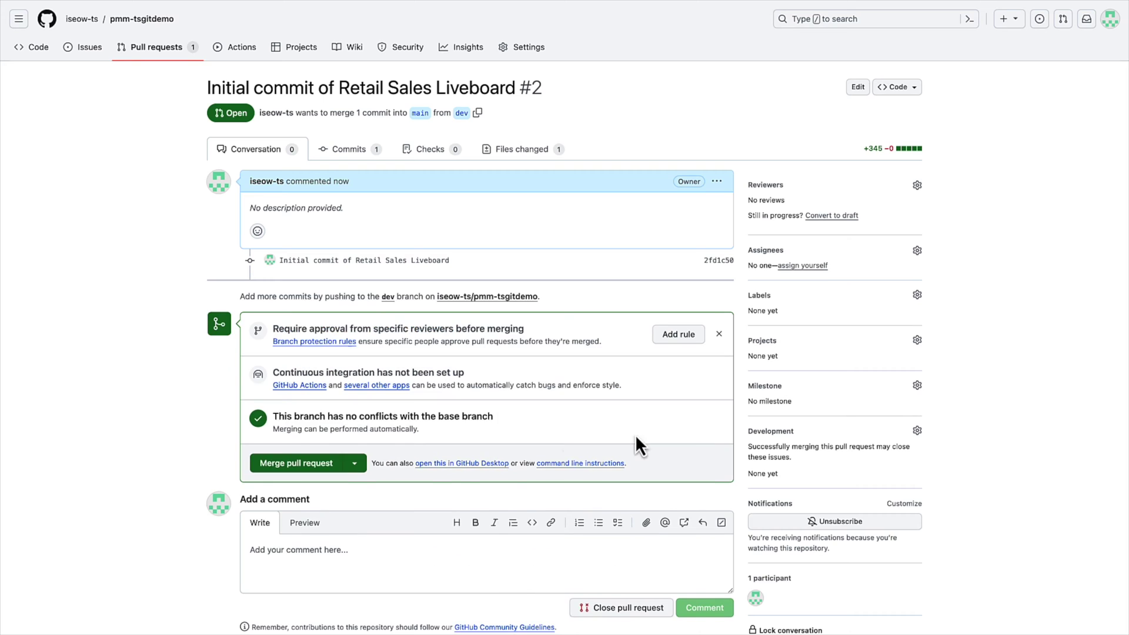
{"action": "left_click", "coordinate": [335, 465]}
{"action": "left_click", "coordinate": [307, 418]}
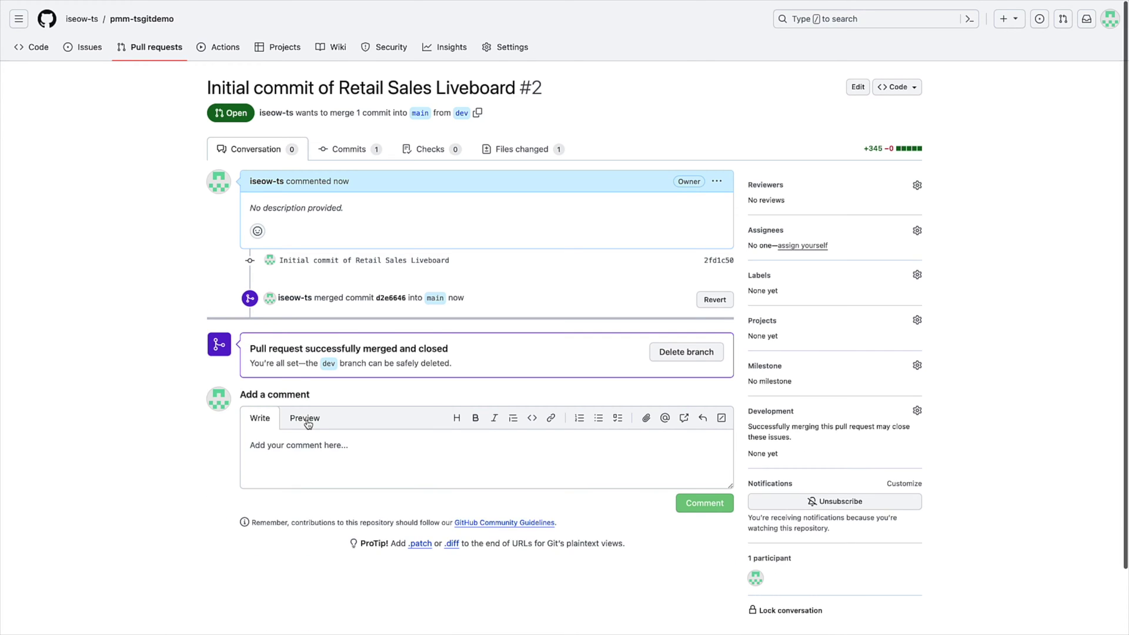
- Open the Retail Apparel Performance liveboard TML file from the liveboard folder
{"action": "left_click", "coordinate": [143, 20]}
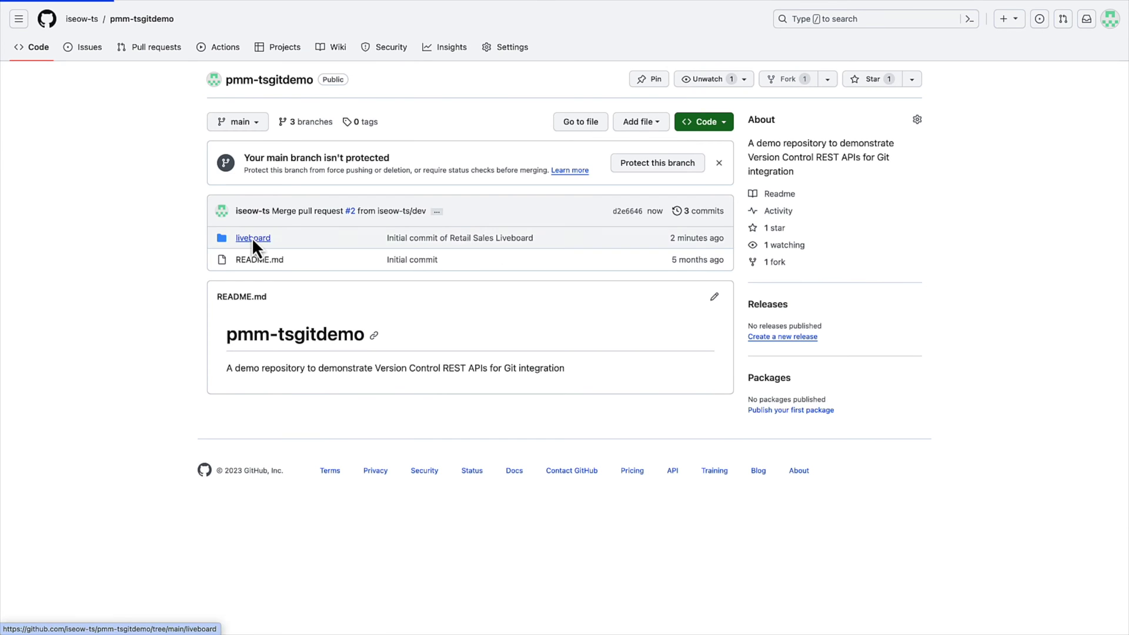
{"action": "left_click", "coordinate": [251, 239]}
{"action": "left_click", "coordinate": [300, 195]}
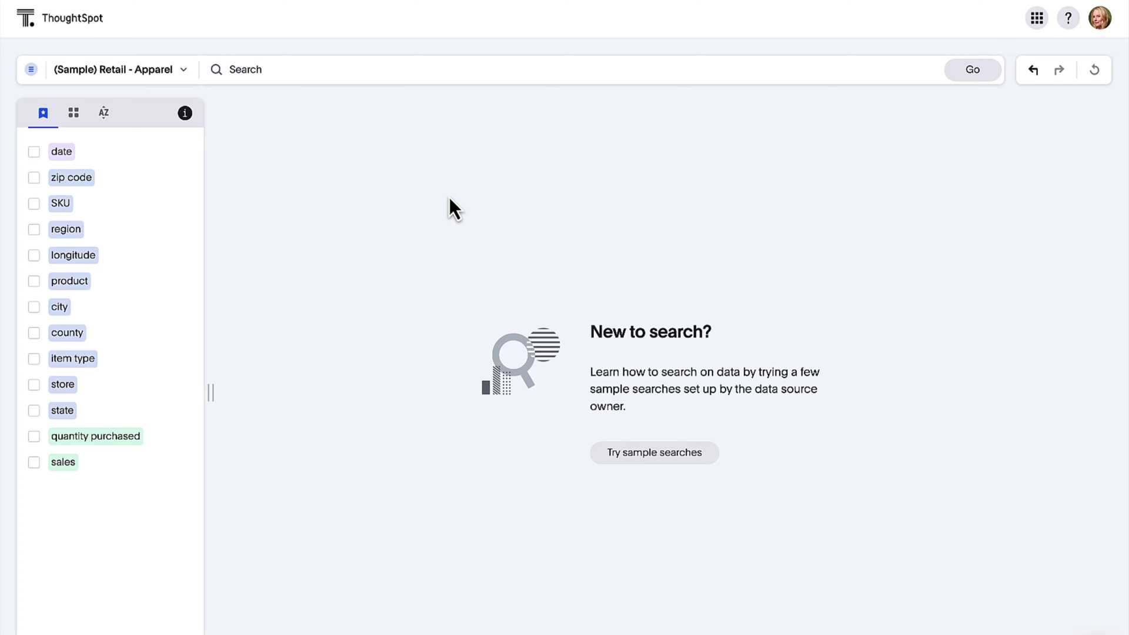
- Choose the PetSpot worksheet, filtered by Worksheets and the Product tag, as the data source
{"action": "left_click", "coordinate": [172, 70]}
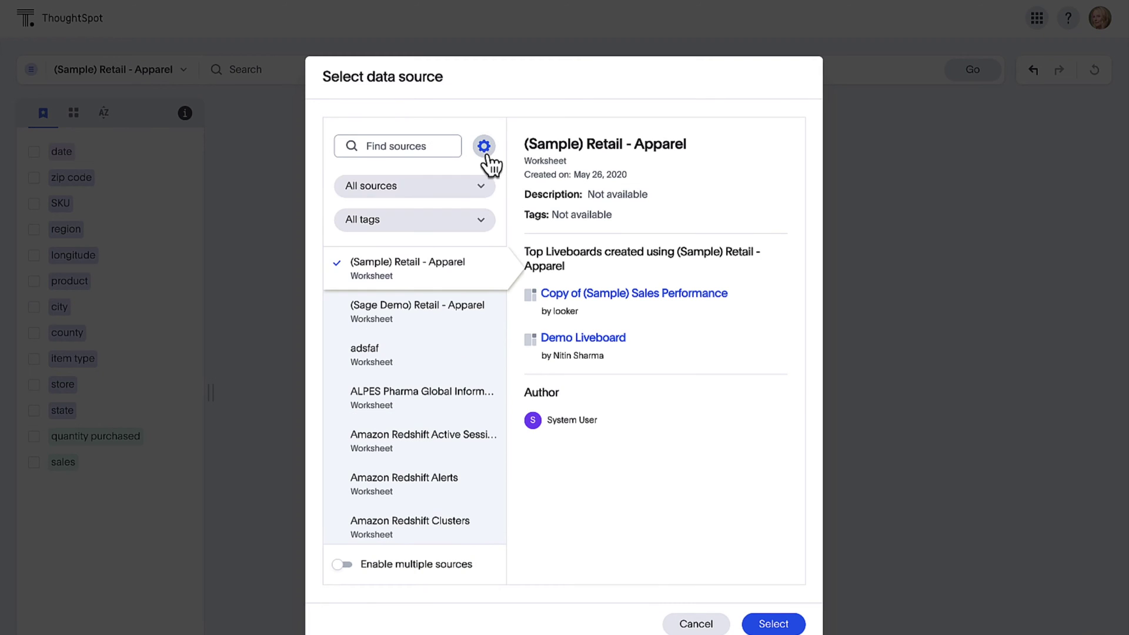
{"action": "left_click", "coordinate": [456, 187]}
{"action": "left_click", "coordinate": [433, 244]}
{"action": "left_click", "coordinate": [444, 223]}
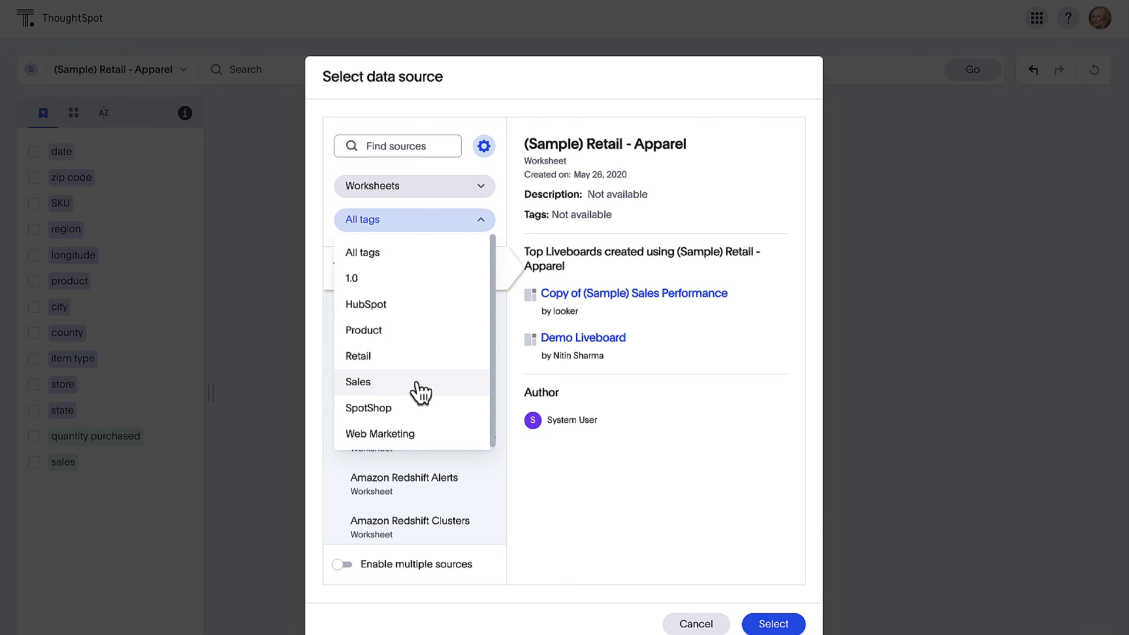
{"action": "left_click", "coordinate": [422, 328]}
{"action": "left_click", "coordinate": [434, 290]}
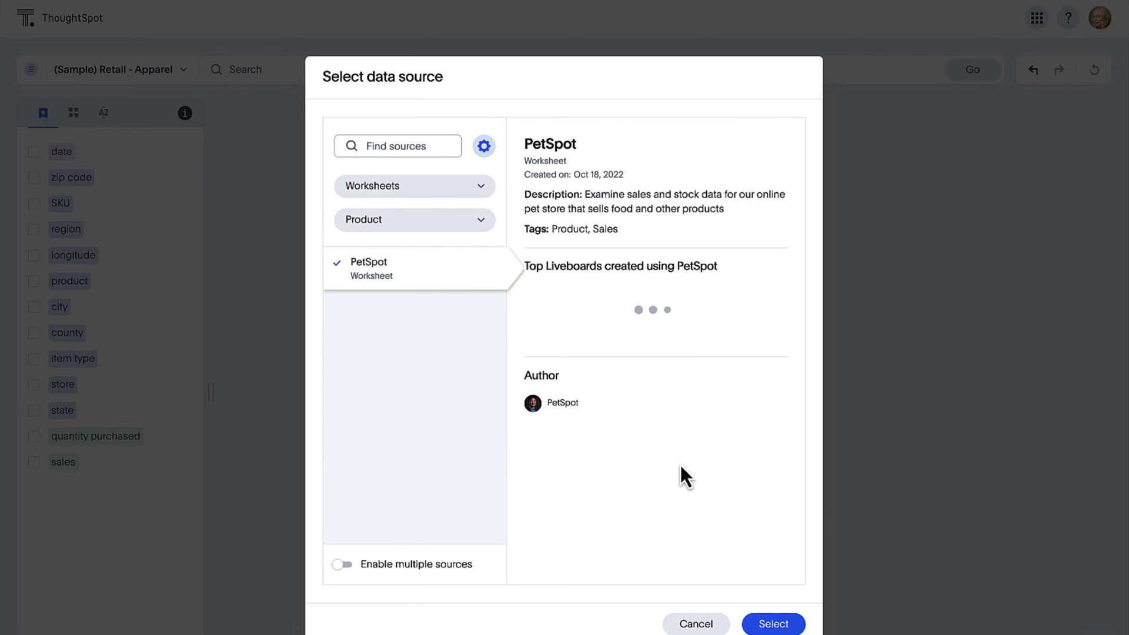
{"action": "left_click", "coordinate": [773, 624]}
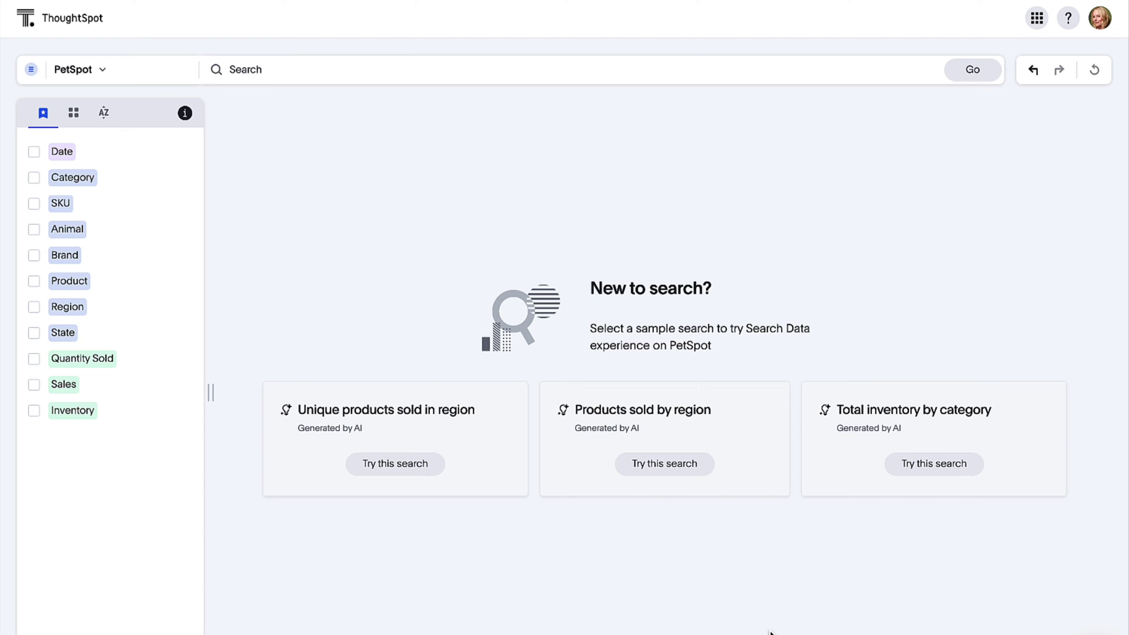
- Search Animal and Sales to chart total sales by animal
{"action": "mouse_move", "coordinate": [161, 189]}
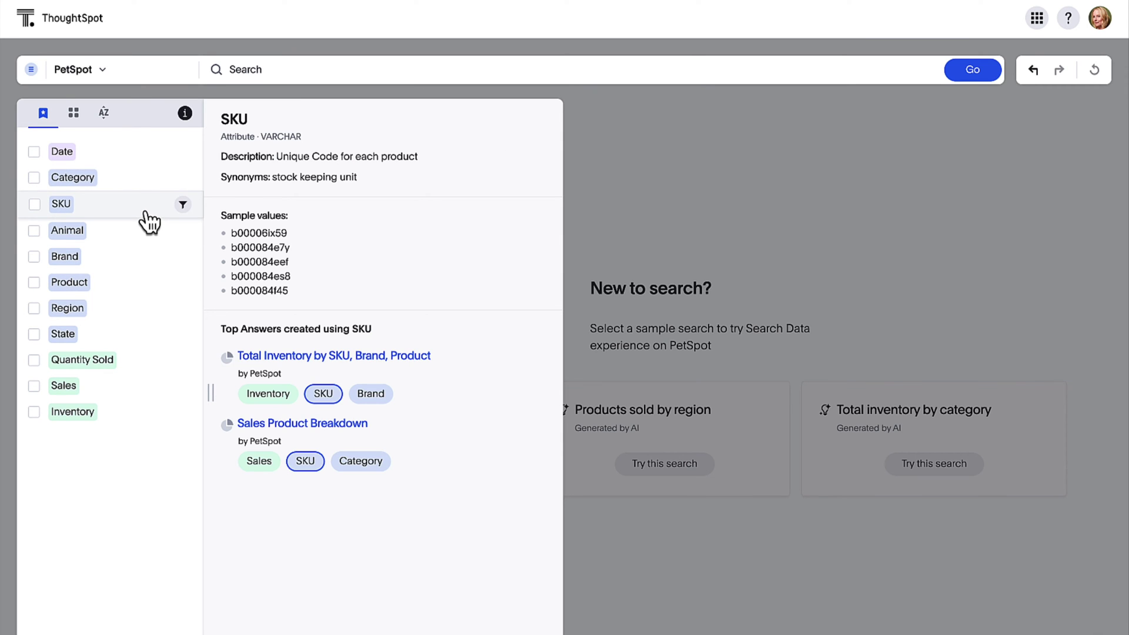
{"action": "mouse_move", "coordinate": [143, 230]}
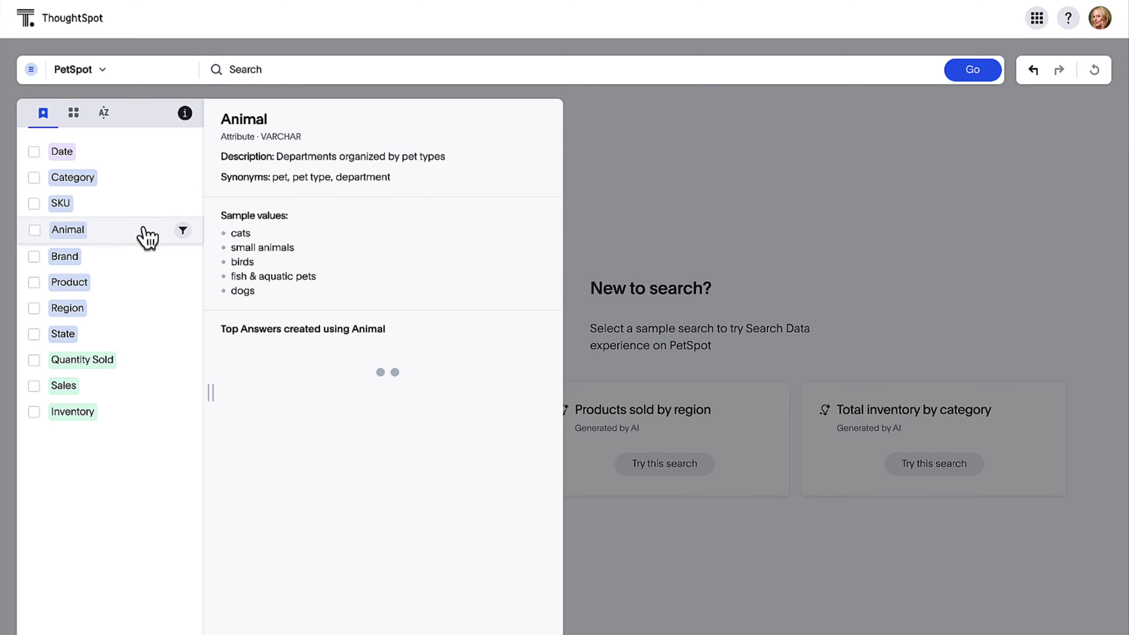
{"action": "left_click", "coordinate": [369, 68]}
{"action": "type", "text": "anima"}
{"action": "key", "text": "Return"}
{"action": "type", "text": "sale"}
{"action": "key", "text": "Return"}
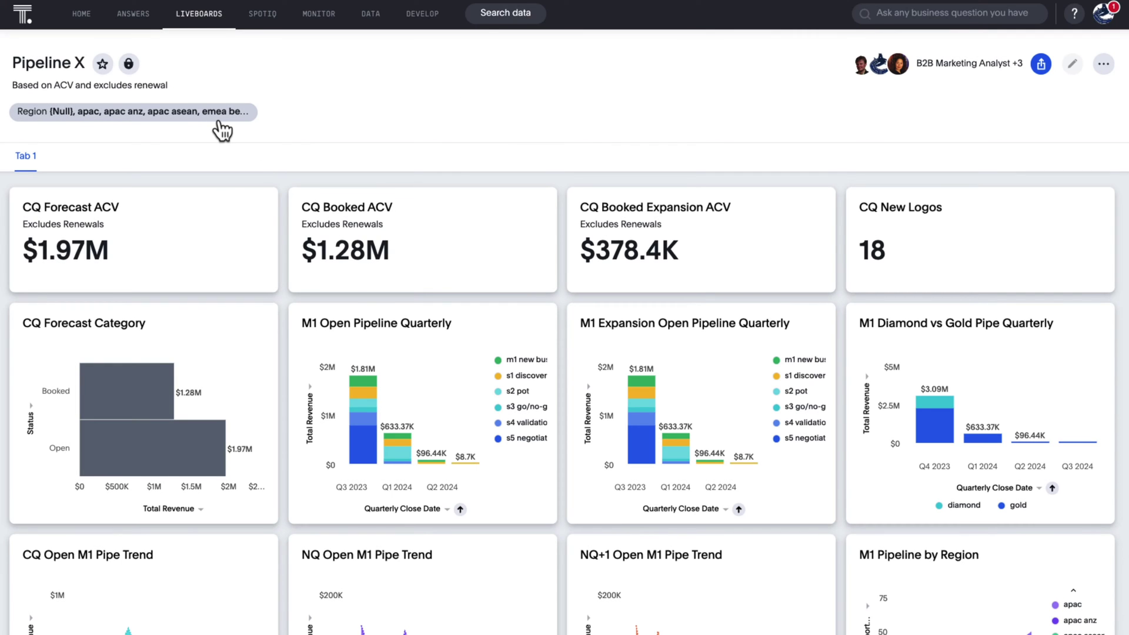
- Request access to the hidden Salesforce columns from the Region filter, then cancel without changes
{"action": "left_click", "coordinate": [221, 114]}
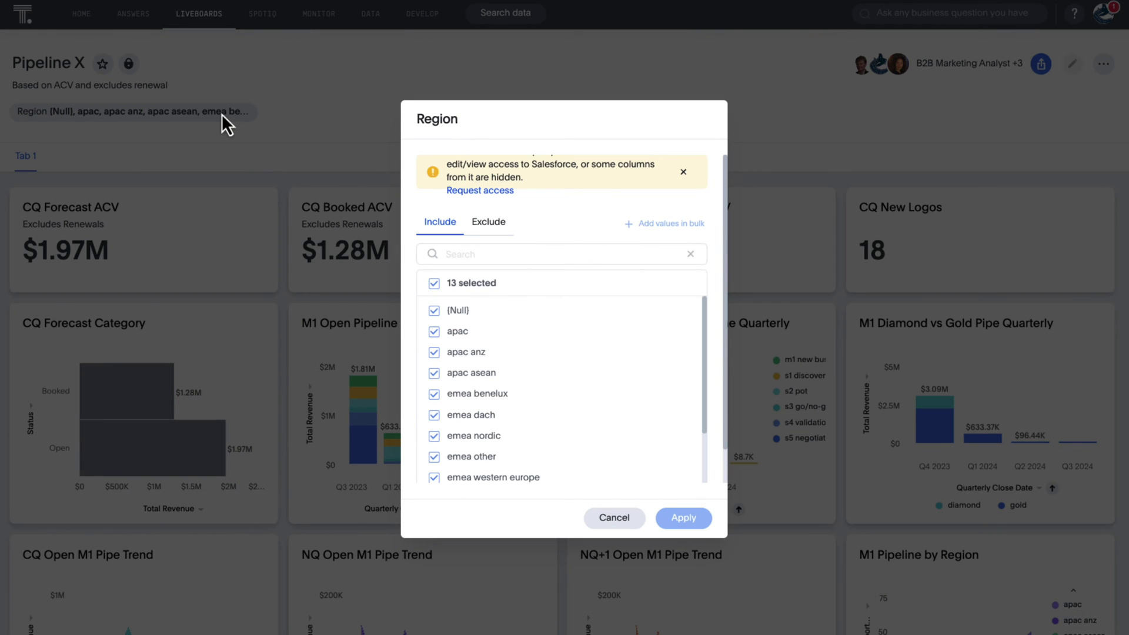
{"action": "left_click", "coordinate": [471, 191]}
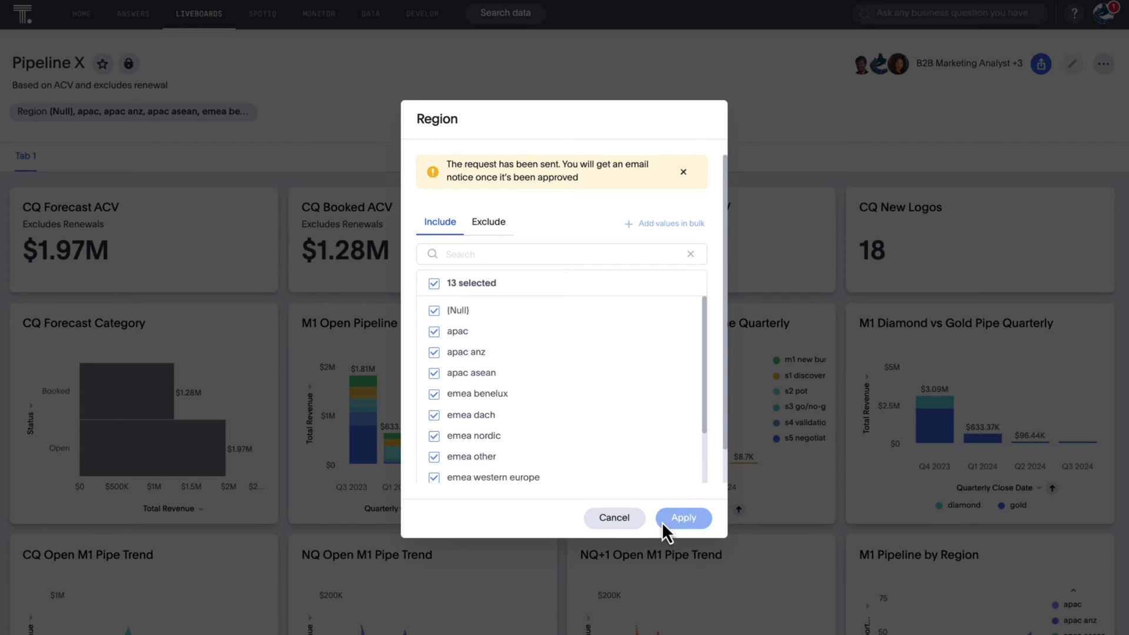
{"action": "left_click", "coordinate": [620, 520]}
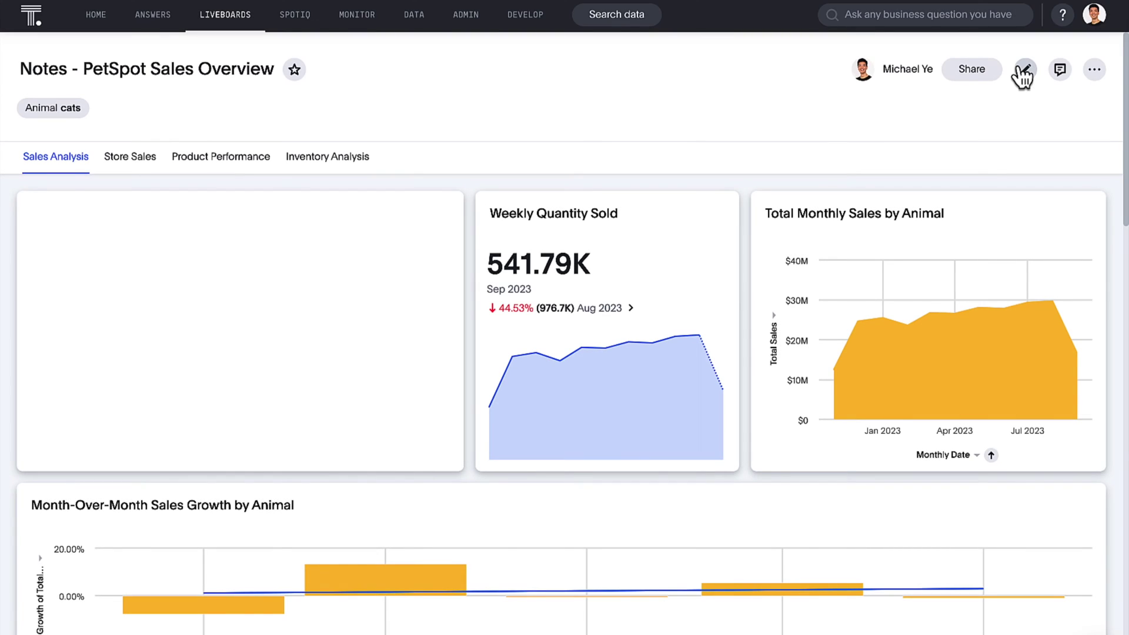
- Embed the pasted YouTube iframe code in the empty note tile and save the liveboard
{"action": "left_click", "coordinate": [1024, 71]}
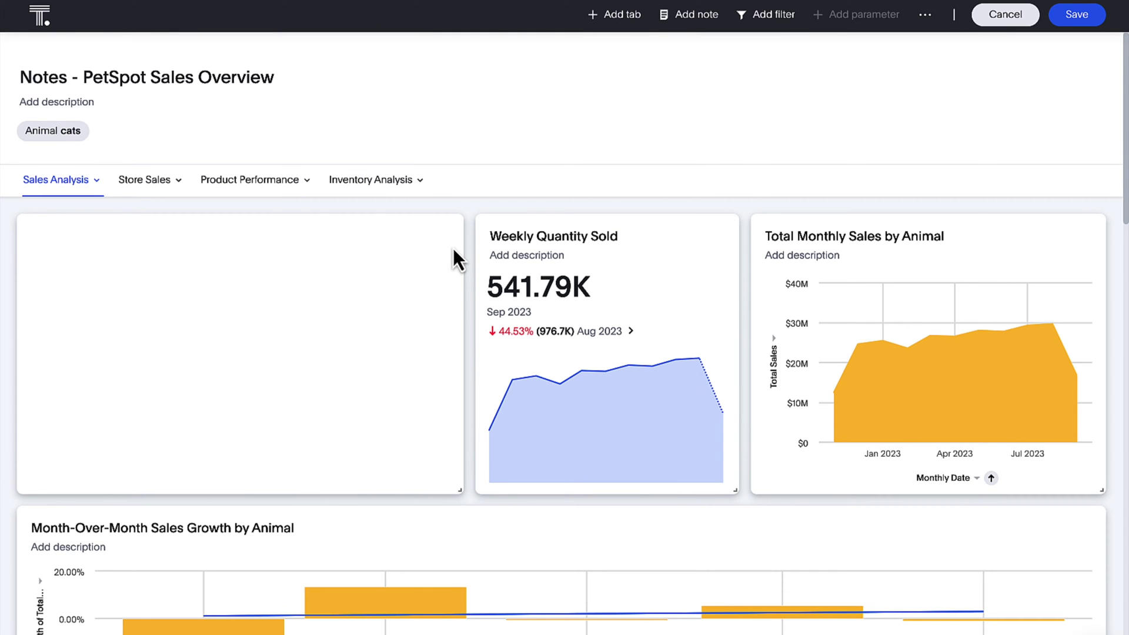
{"action": "left_click", "coordinate": [432, 233]}
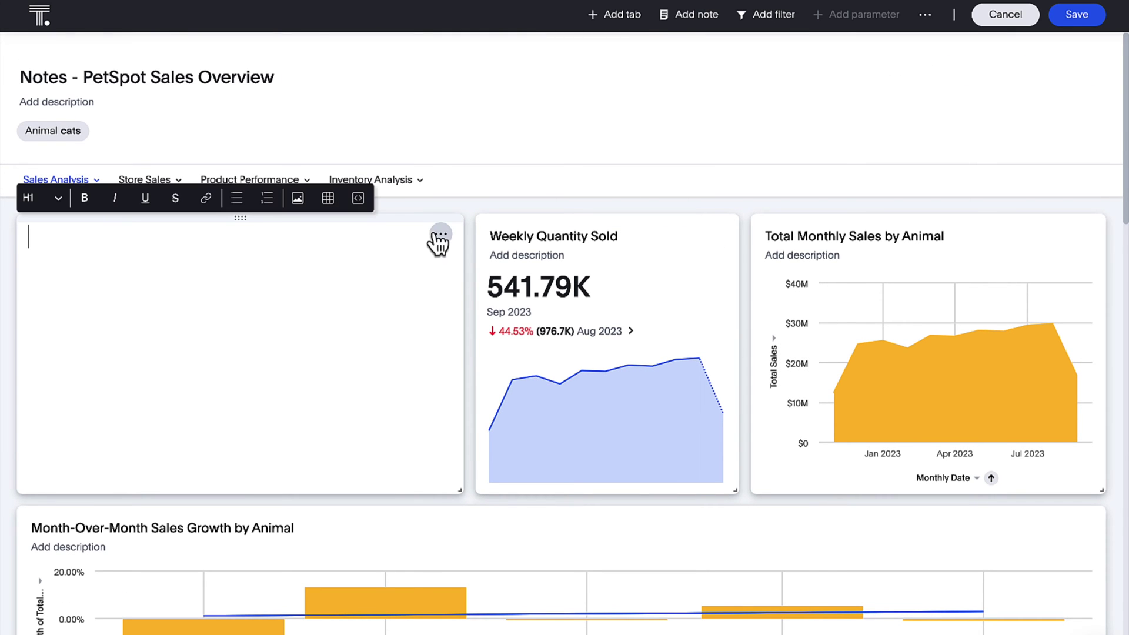
{"action": "left_click", "coordinate": [360, 201]}
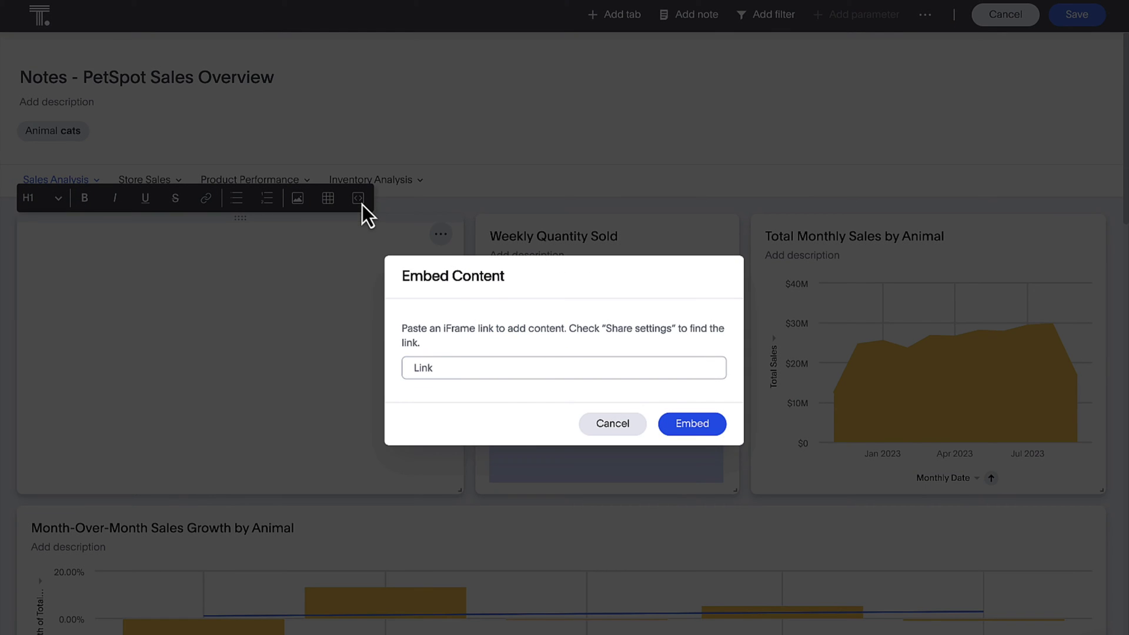
{"action": "left_click", "coordinate": [449, 363]}
{"action": "key", "text": "ctrl+v"}
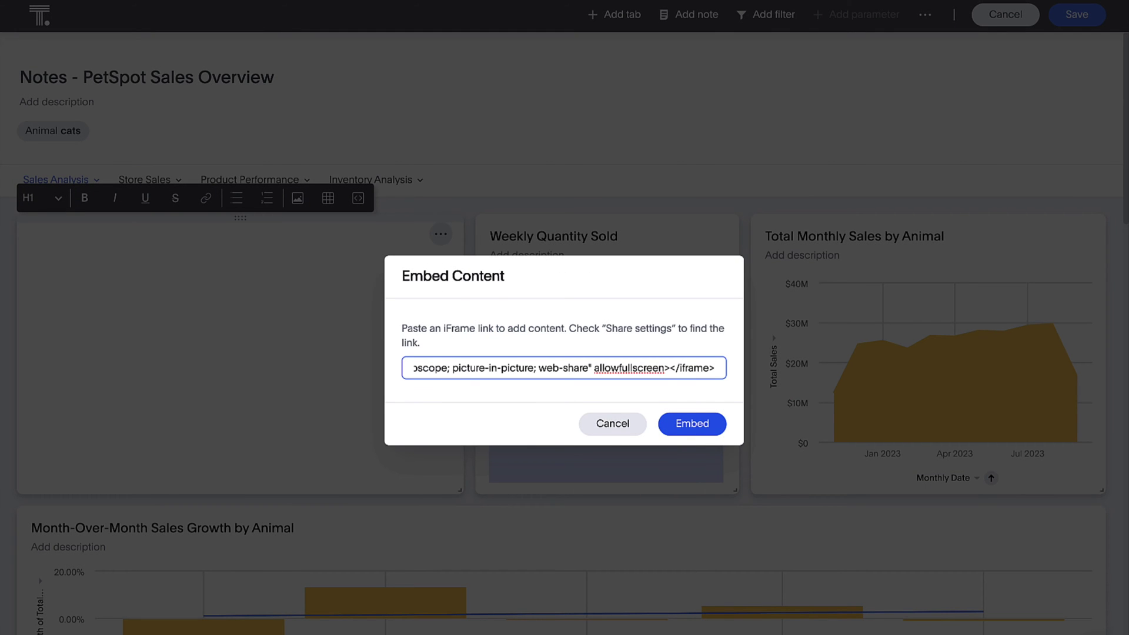
{"action": "left_click", "coordinate": [680, 424]}
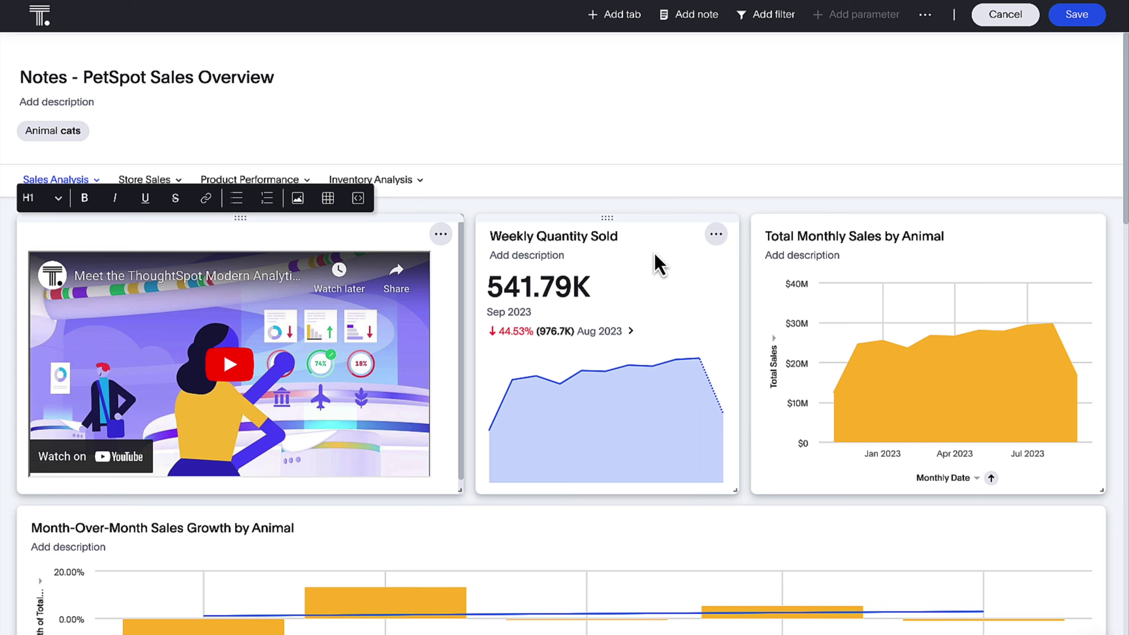
{"action": "left_click", "coordinate": [1075, 17]}
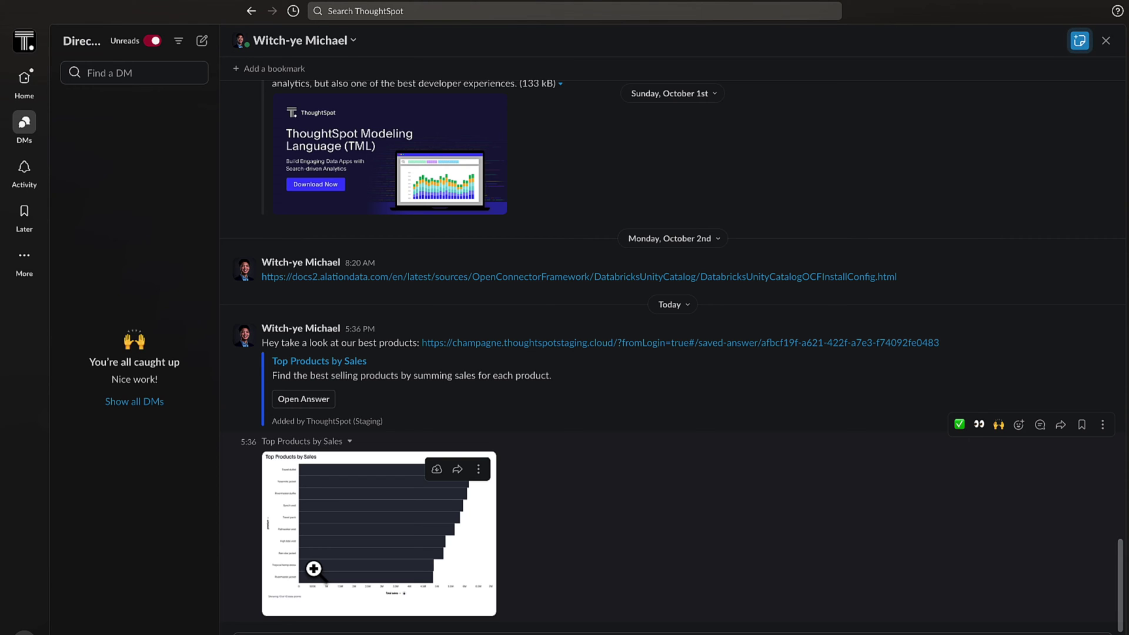
{"action": "left_click", "coordinate": [314, 570]}
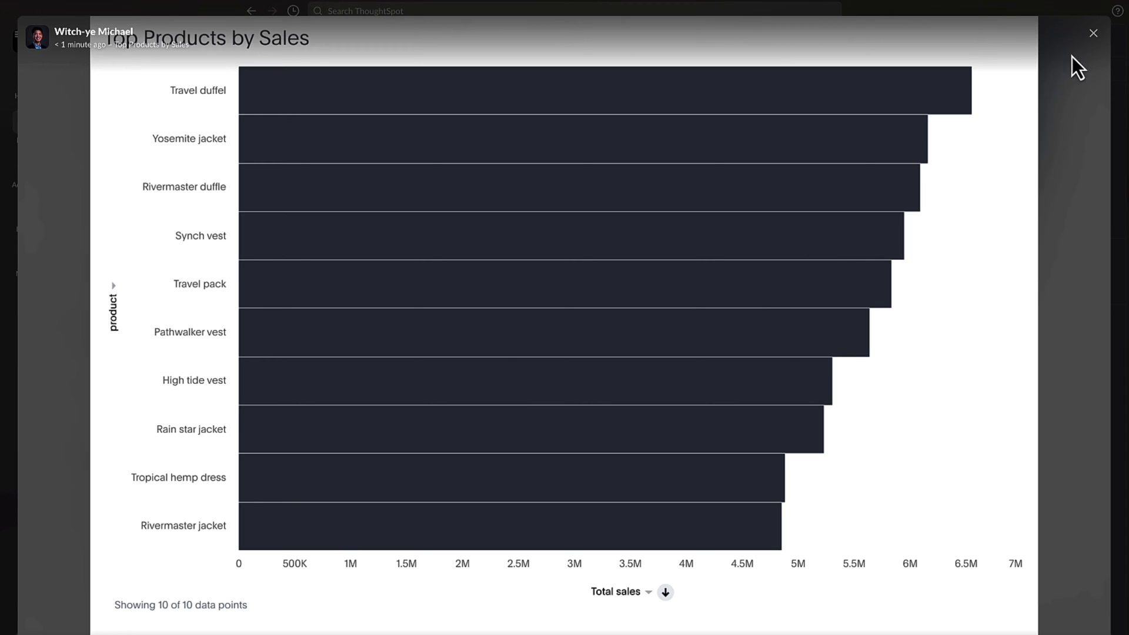
{"action": "left_click", "coordinate": [1094, 32]}
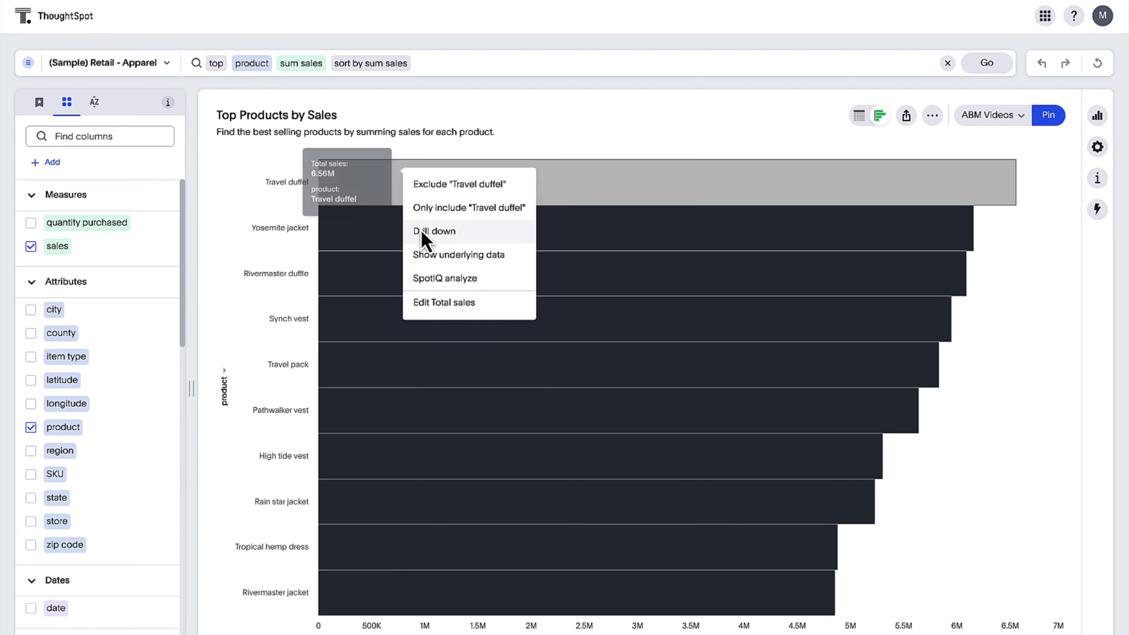
- Drill the Travel duffel bar down by state
{"action": "left_click", "coordinate": [422, 231]}
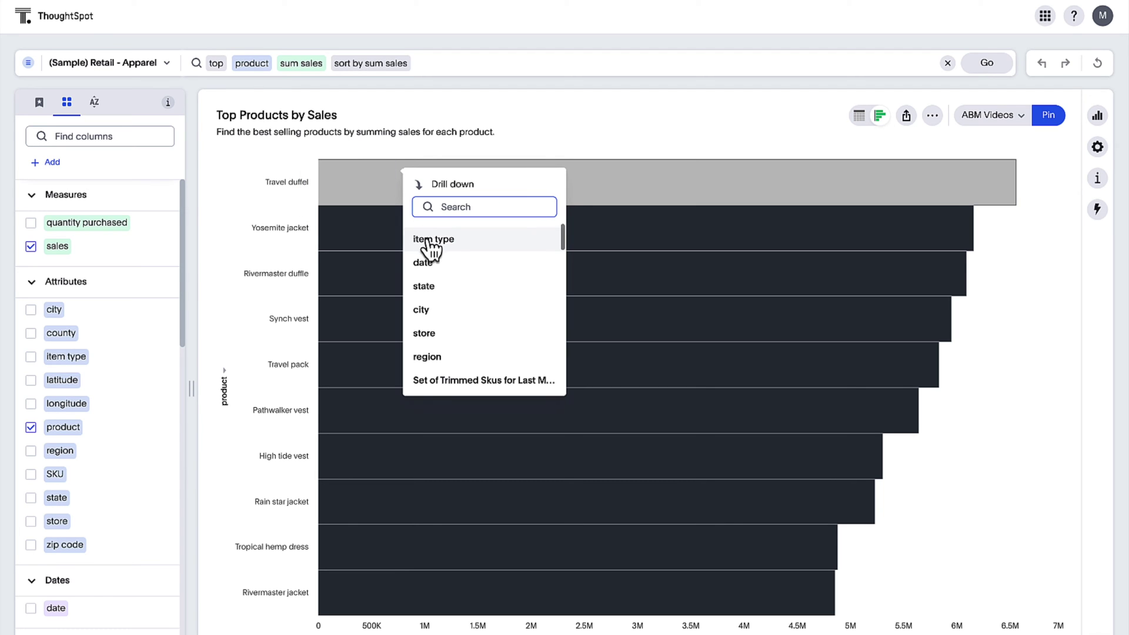
{"action": "left_click", "coordinate": [434, 287]}
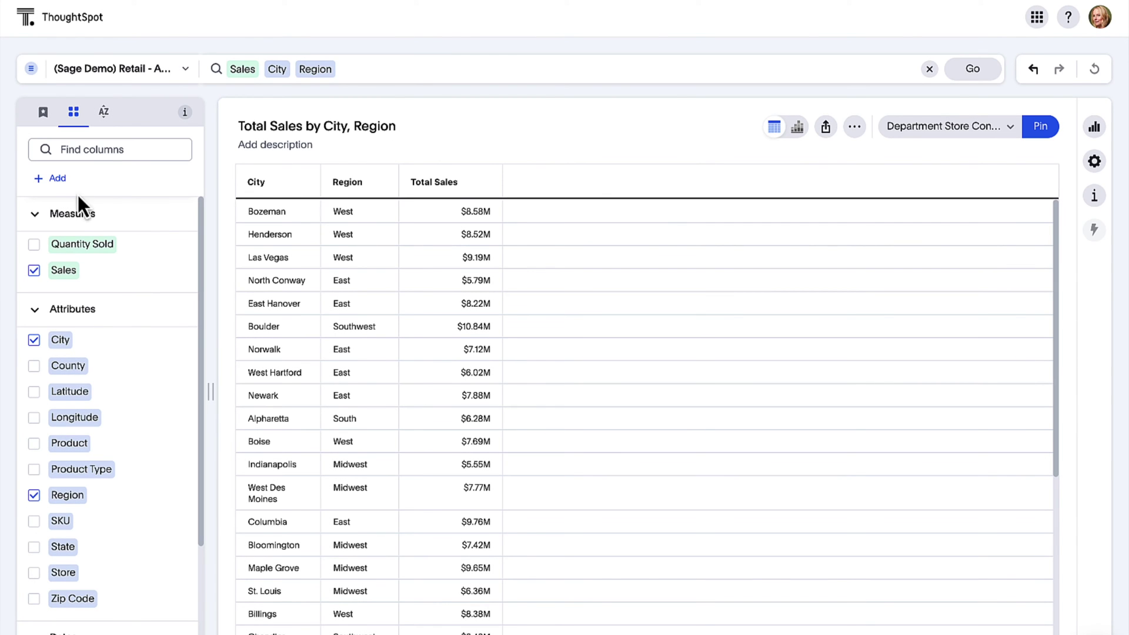
- Save a formula 'Region Sales' defined as group_aggregate (sum(Sales),{Region}, {})
{"action": "left_click", "coordinate": [44, 183]}
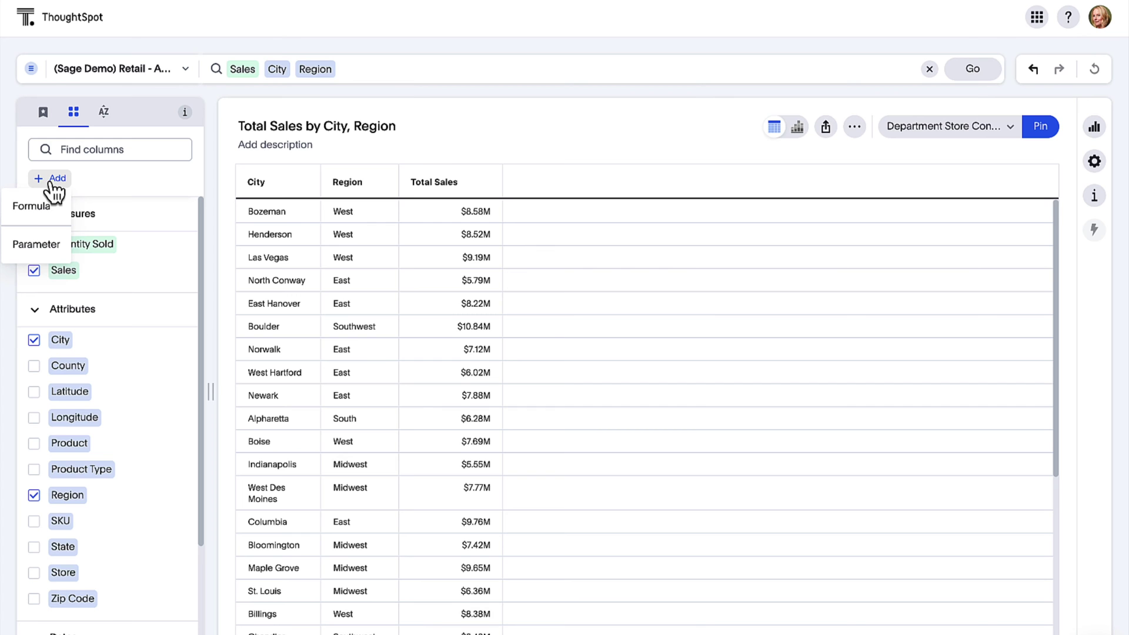
{"action": "left_click", "coordinate": [38, 216]}
{"action": "type", "text": "group_"}
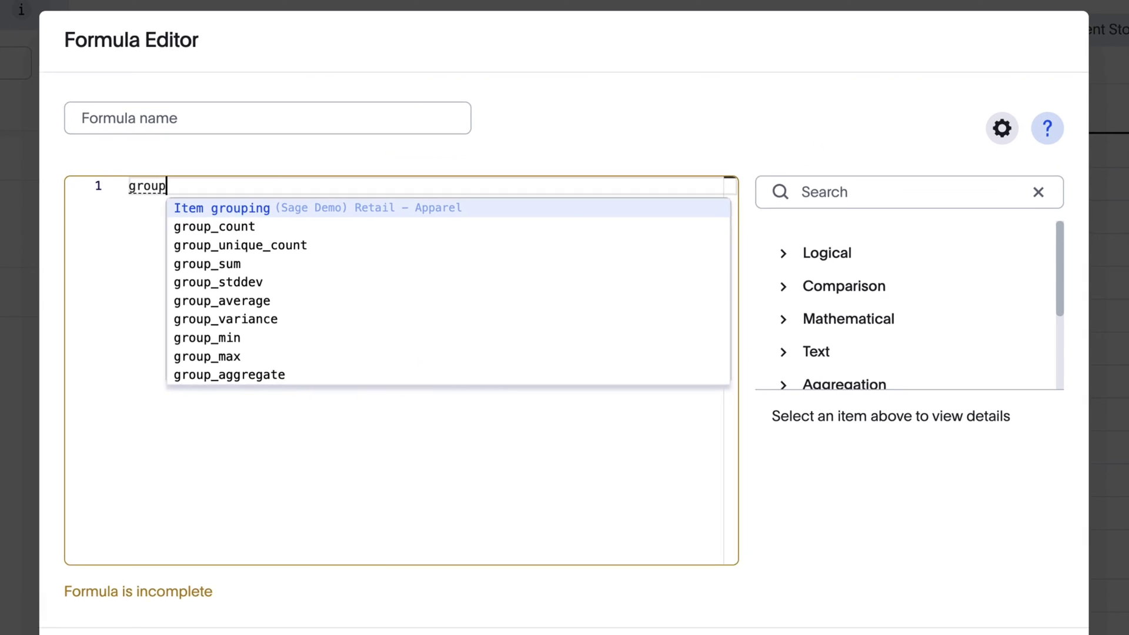
{"action": "type", "text": "aggregate ("}
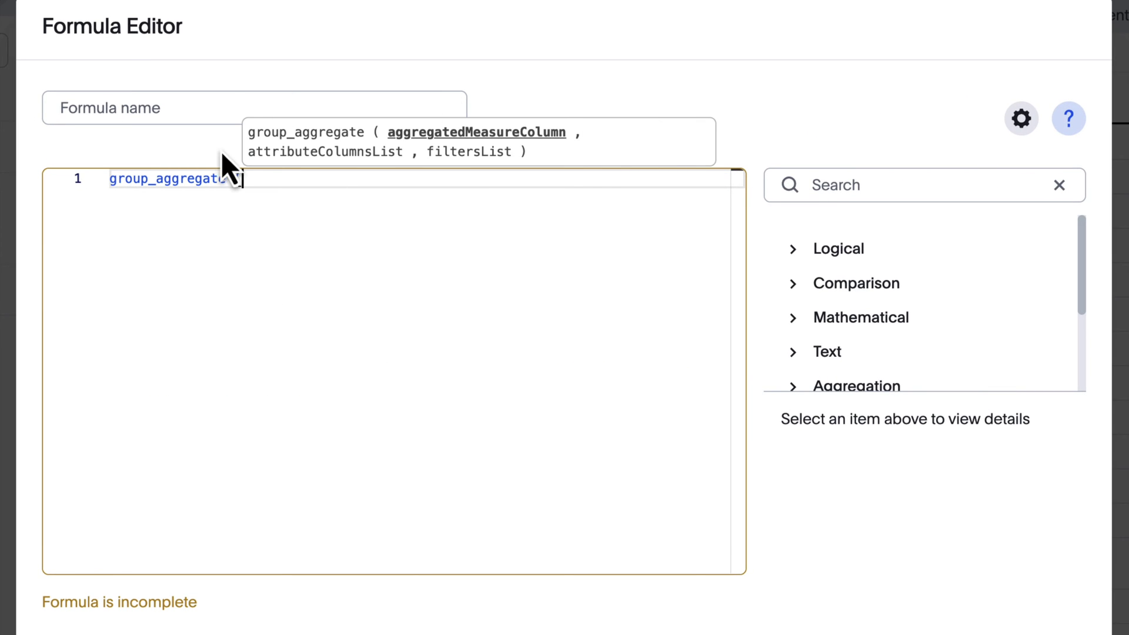
{"action": "type", "text": "sum(Sales),{Region}, "}
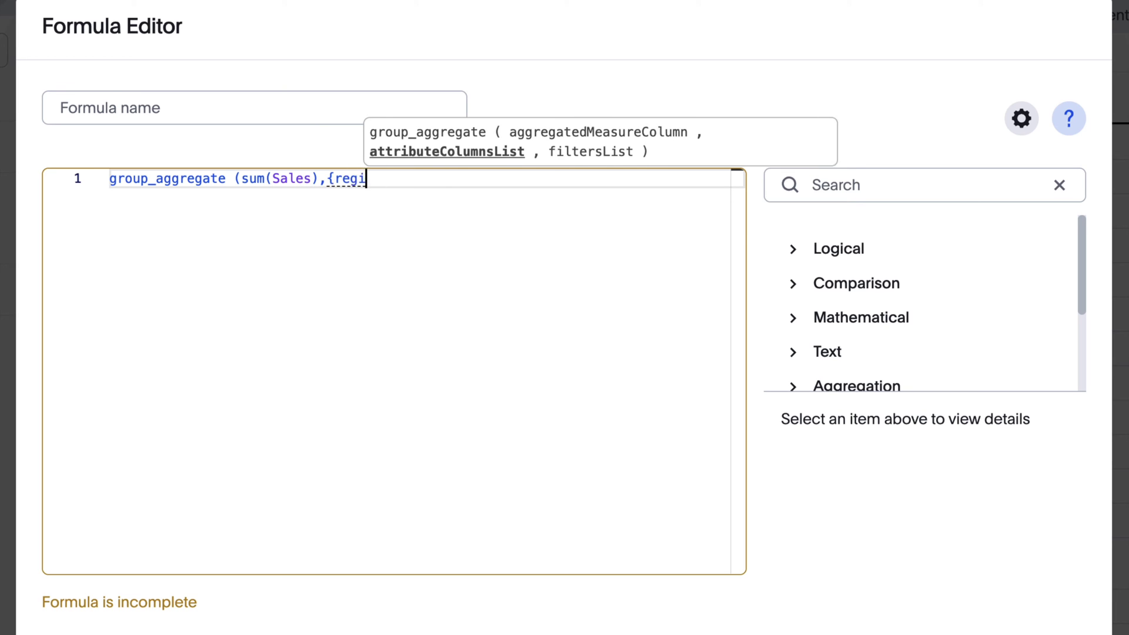
{"action": "type", "text": "{})"}
{"action": "left_click", "coordinate": [117, 107]}
{"action": "type", "text": "Regio"}
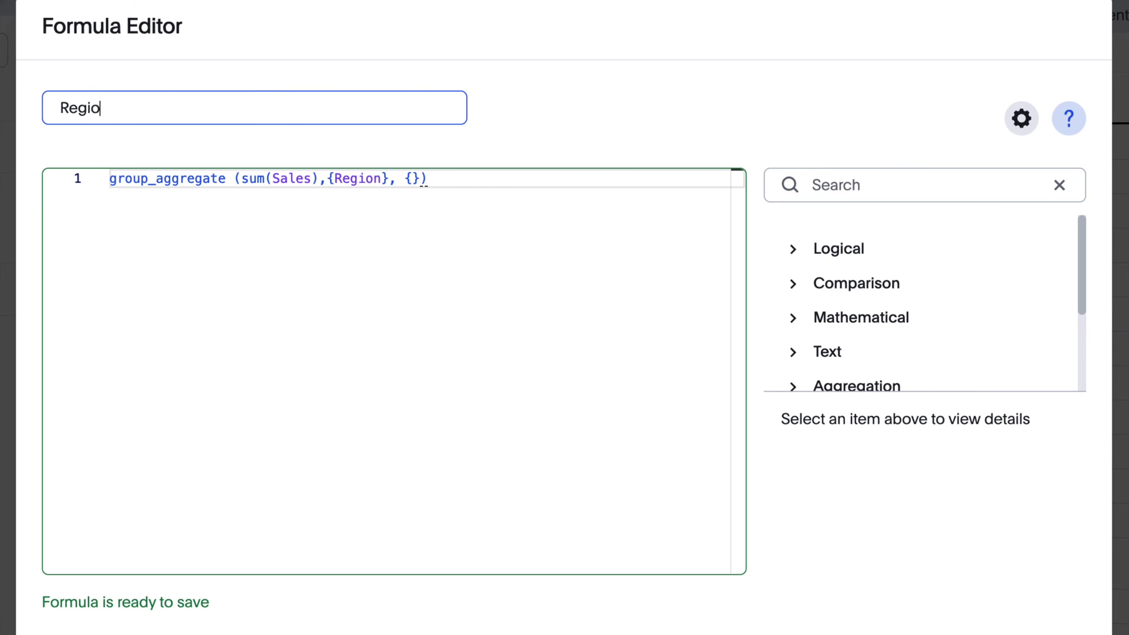
{"action": "type", "text": "n Sales"}
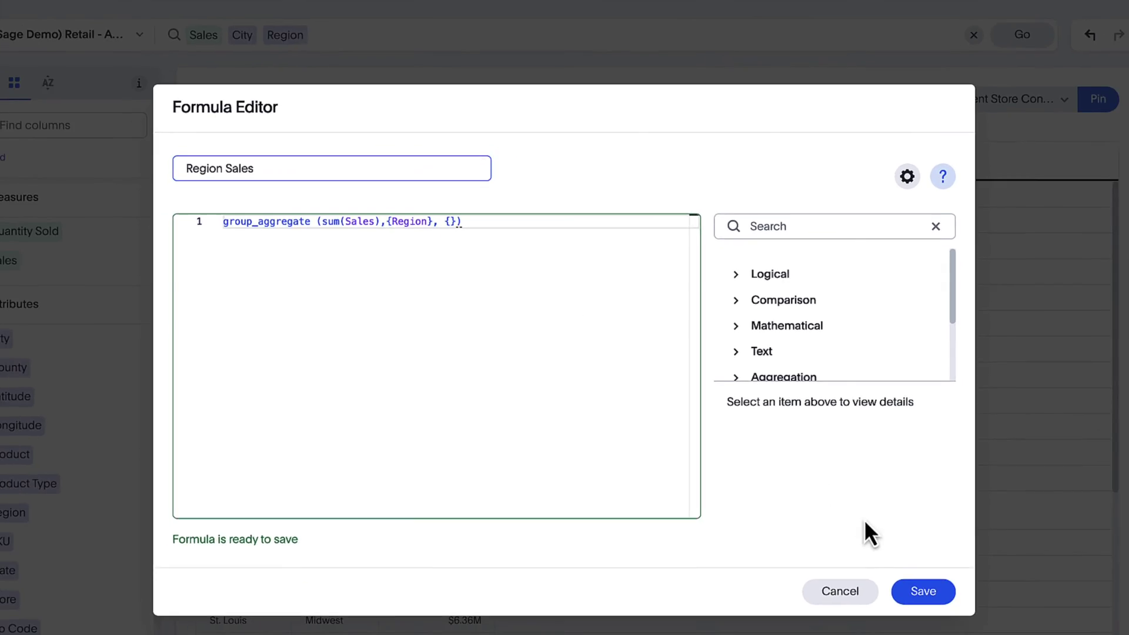
{"action": "left_click", "coordinate": [913, 593]}
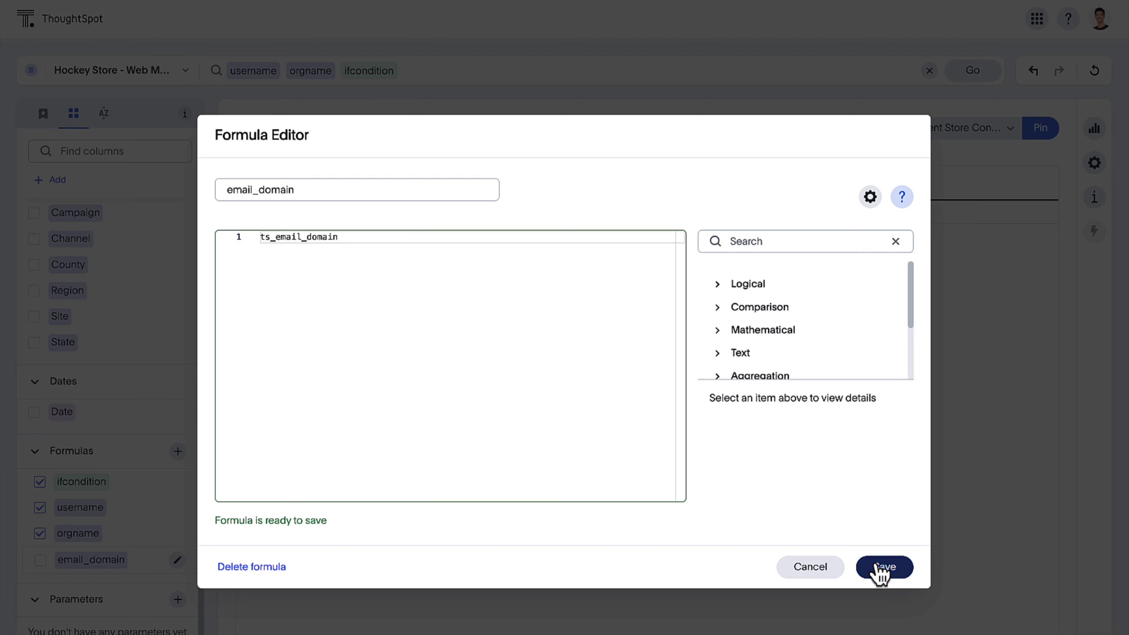
- Save the email_domain formula, add it to the results, and re-save the ifcondition formula
{"action": "left_click", "coordinate": [880, 568]}
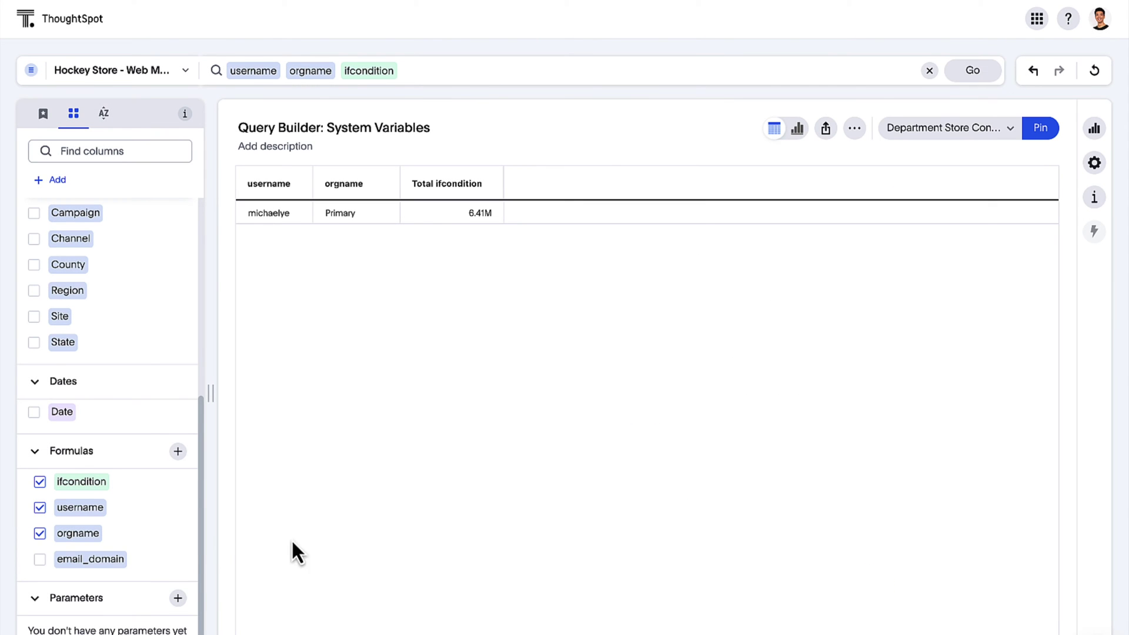
{"action": "left_click", "coordinate": [39, 560]}
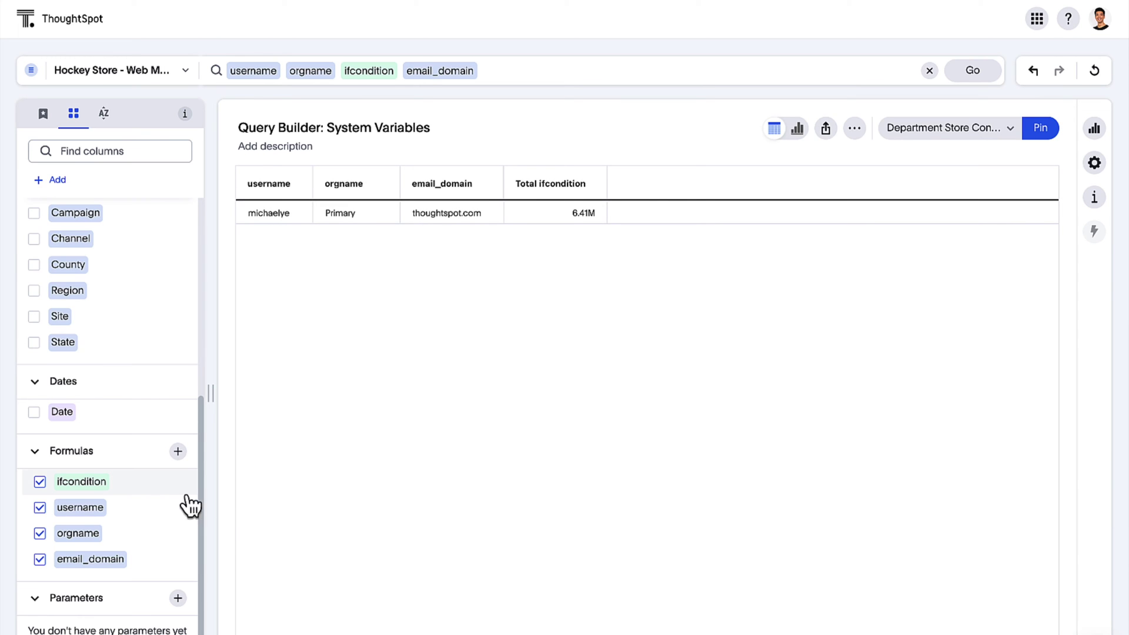
{"action": "left_click", "coordinate": [177, 483]}
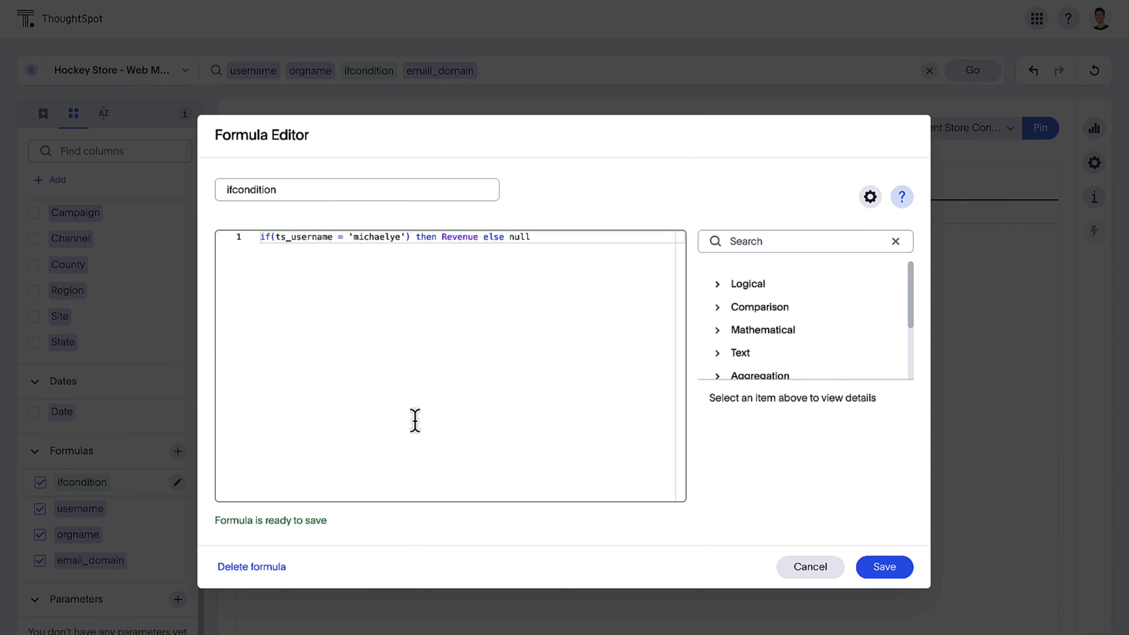
{"action": "left_click", "coordinate": [894, 573]}
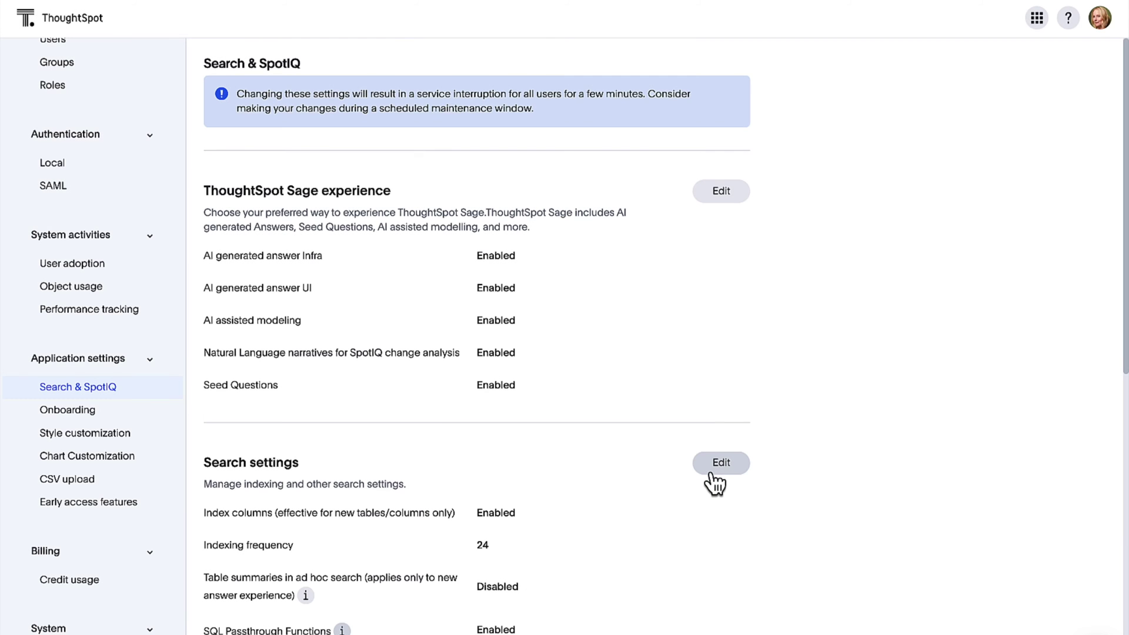
- Turn on SQL Passthrough Functions in the Search & SpotIQ settings and confirm the save
{"action": "left_click", "coordinate": [714, 470]}
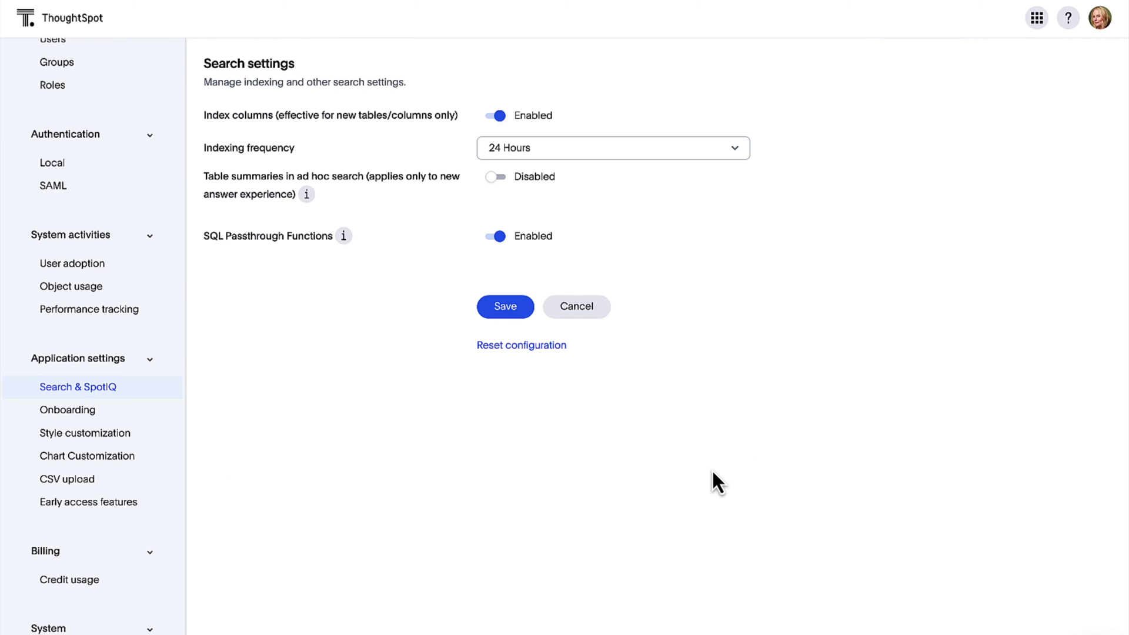
{"action": "left_click", "coordinate": [497, 237]}
{"action": "left_click", "coordinate": [497, 237]}
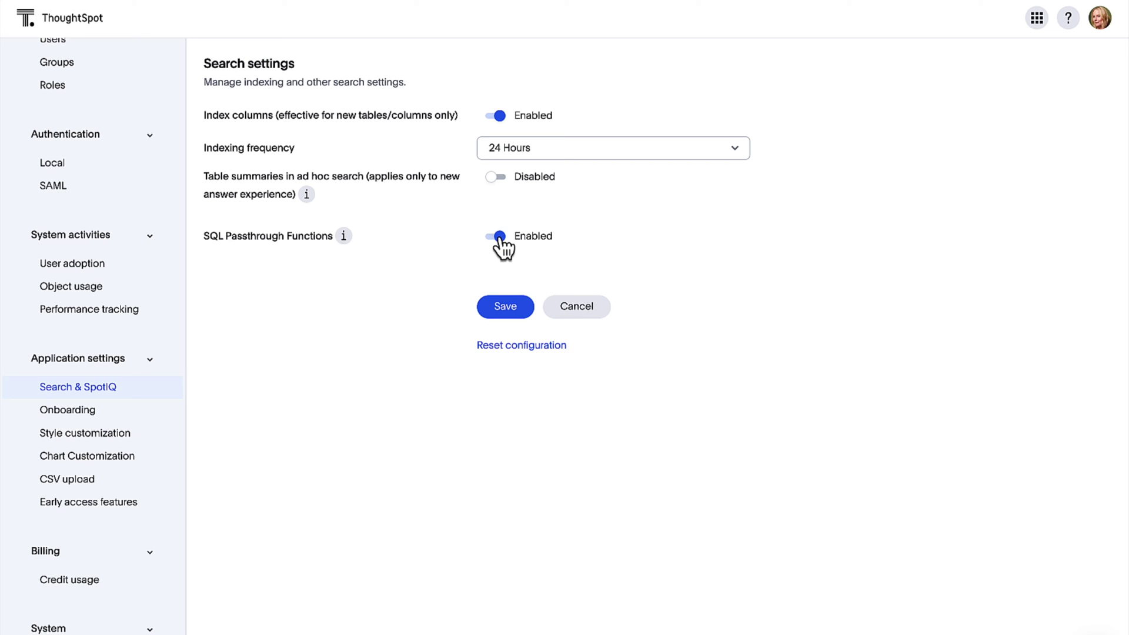
{"action": "left_click", "coordinate": [504, 311]}
{"action": "left_click", "coordinate": [688, 405]}
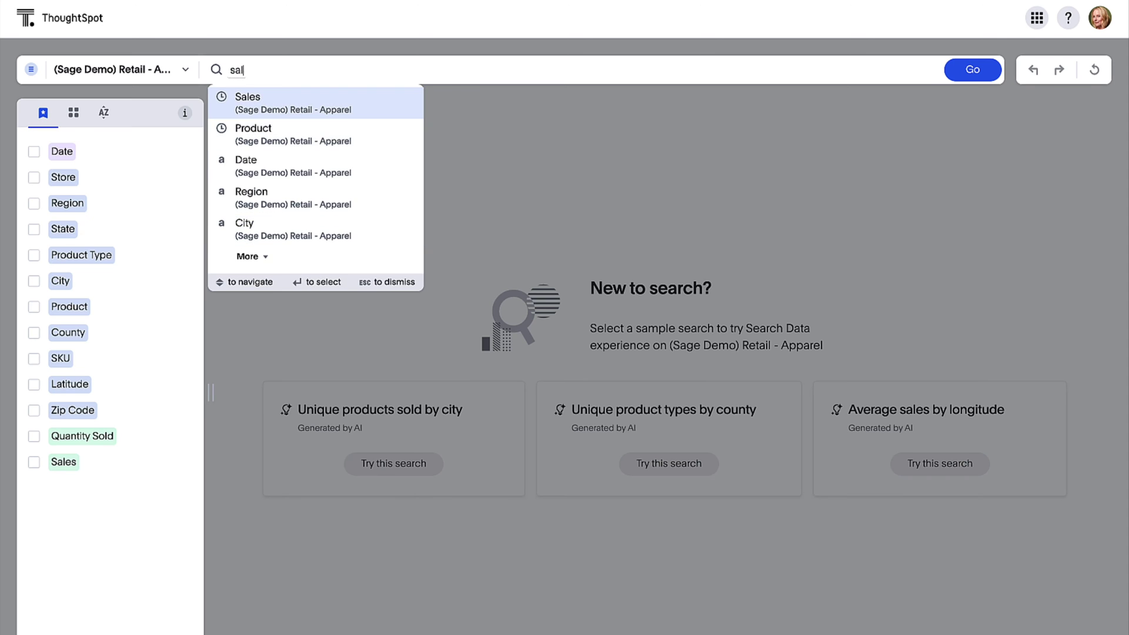
- In the Sales search, add a 'Passthrough Example' formula using sql_date_aggregate_op max on Date
{"action": "left_click", "coordinate": [56, 181]}
{"action": "left_click", "coordinate": [31, 207]}
{"action": "left_click", "coordinate": [358, 186]}
{"action": "type", "text": "Passthr"}
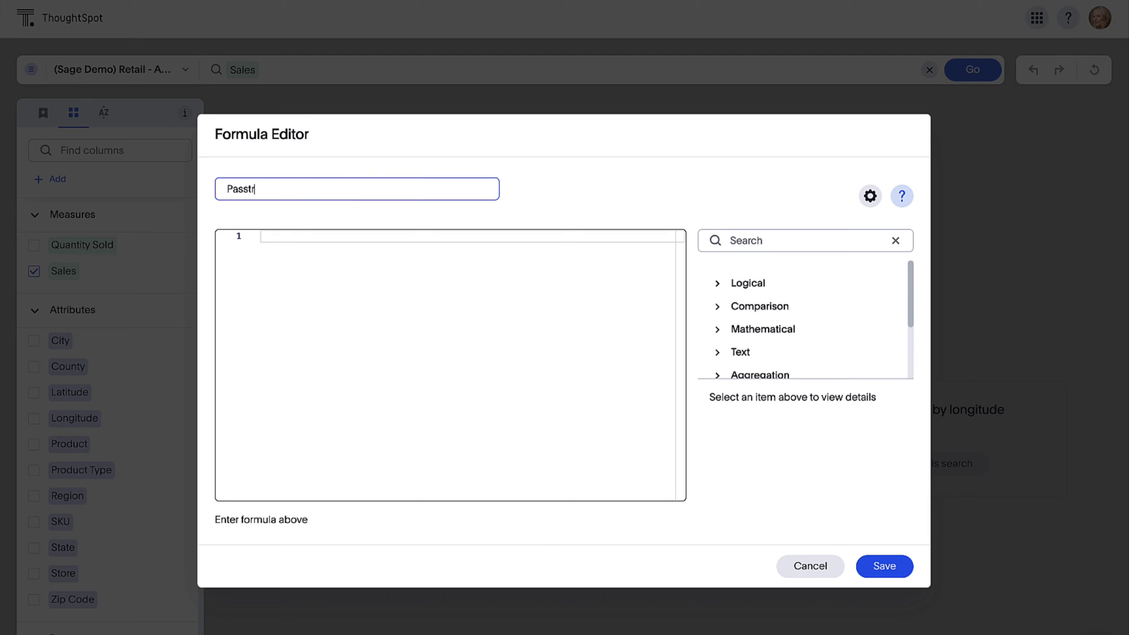
{"action": "type", "text": "ough Example"}
{"action": "left_click", "coordinate": [382, 241]}
{"action": "type", "text": "sql_date_aggregate_op (\"max {0}\", Date)"}
{"action": "left_click", "coordinate": [872, 565]}
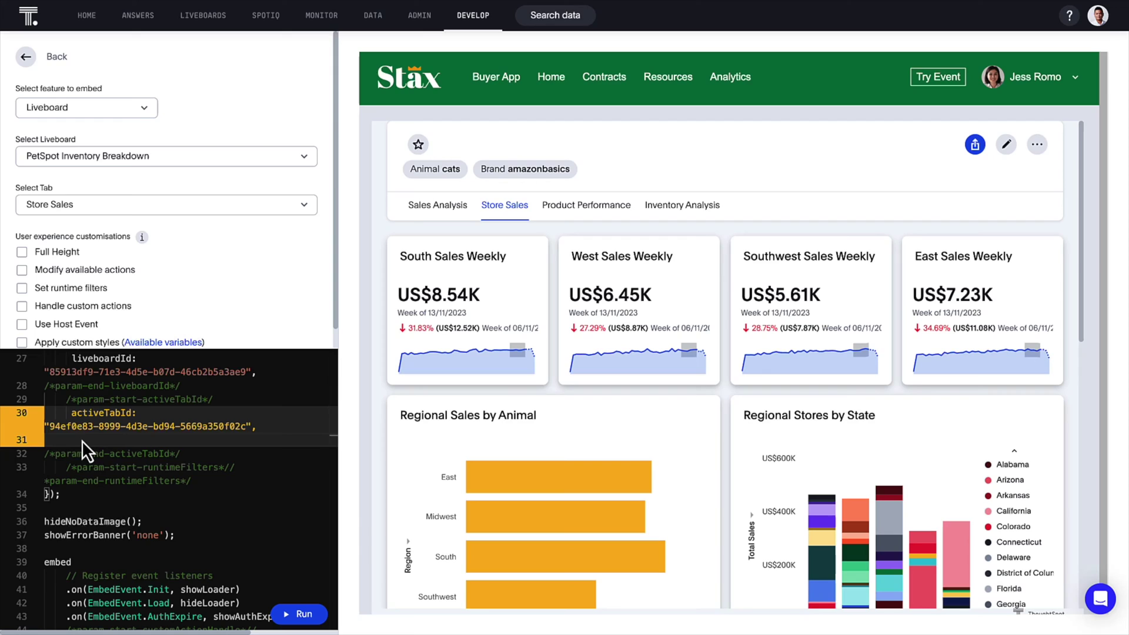
- Add showLiveboardTitle: true and showLiveboardDescription: true to the embed code and run it
{"action": "type", "text": "showLive"}
{"action": "key", "text": "Down"}
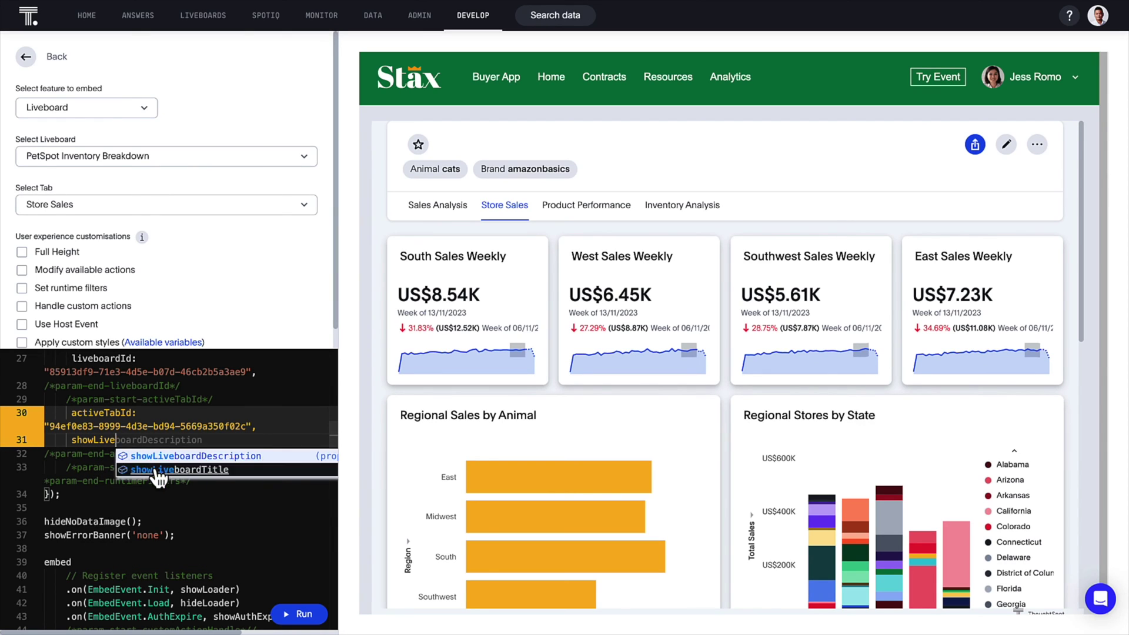
{"action": "key", "text": "Return"}
{"action": "type", "text": ": true,"}
{"action": "key", "text": "Return"}
{"action": "type", "text": "showL"}
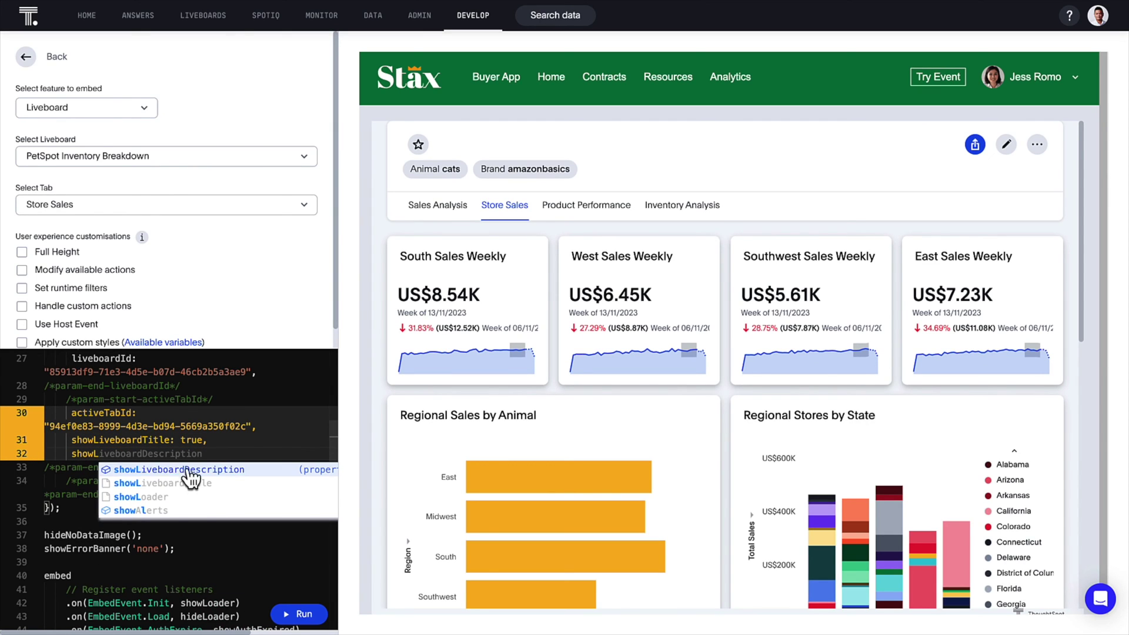
{"action": "left_click", "coordinate": [189, 467]}
{"action": "type", "text": ": true"}
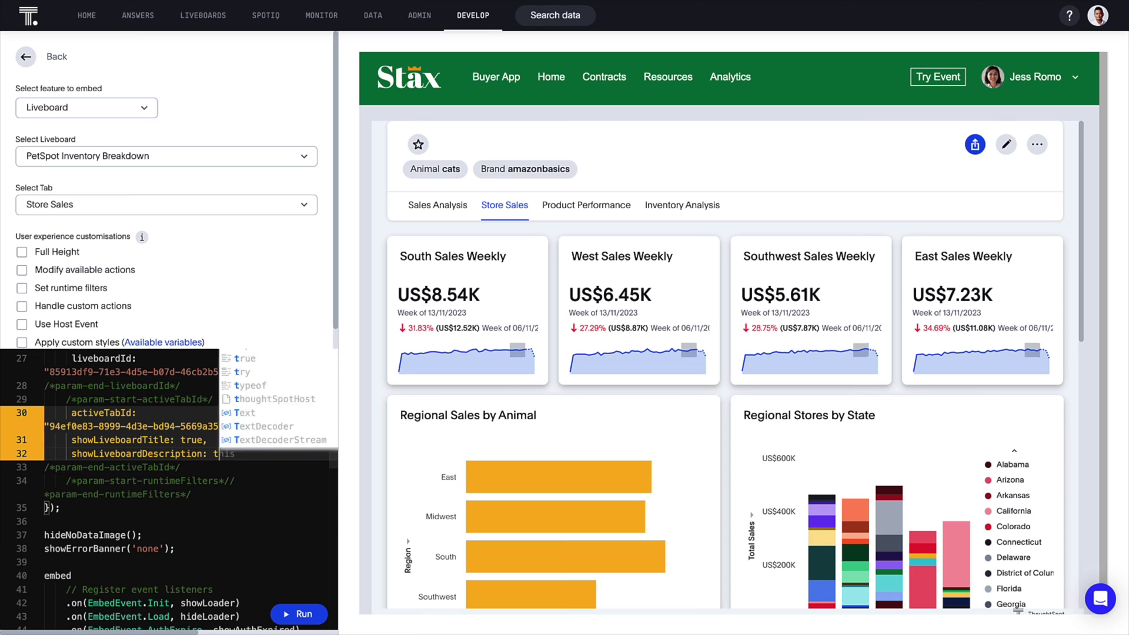
{"action": "left_click", "coordinate": [311, 614]}
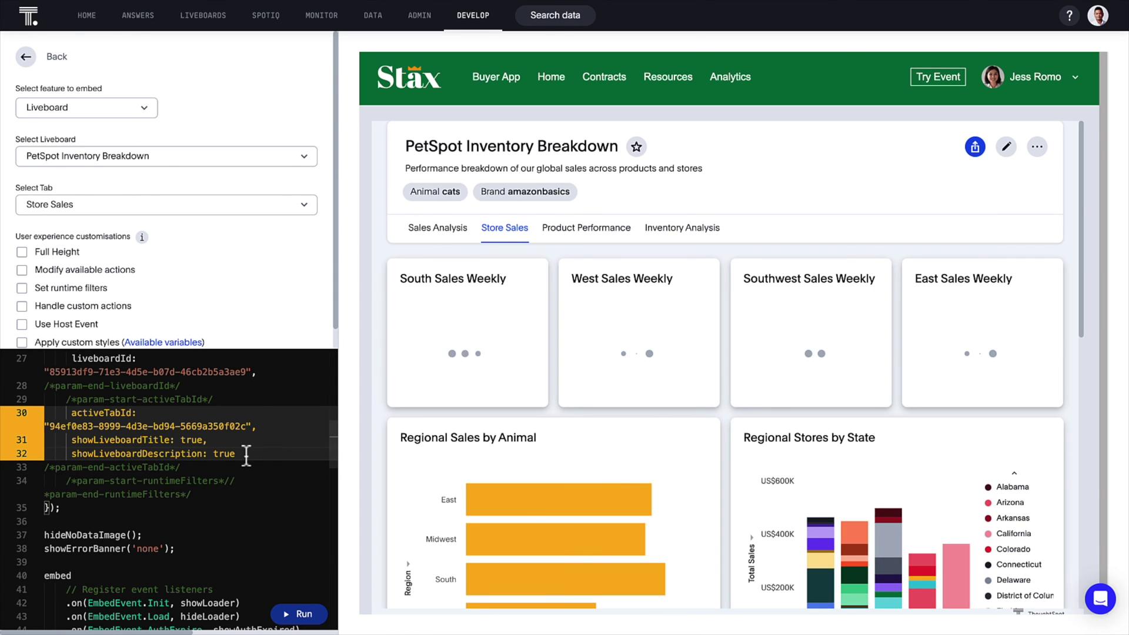
- Add a visibleTabs line listing two tab IDs and rerun the embed
{"action": "left_click", "coordinate": [245, 455]}
{"action": "type", "text": ","}
{"action": "key", "text": "Return"}
{"action": "type", "text": "visibleTabs: ['94ef0e83-8999-4d3e-bd94-5669a350f02c', 'e23b2ee3-9782-47ae-99ae-d0571fe37aa9']"}
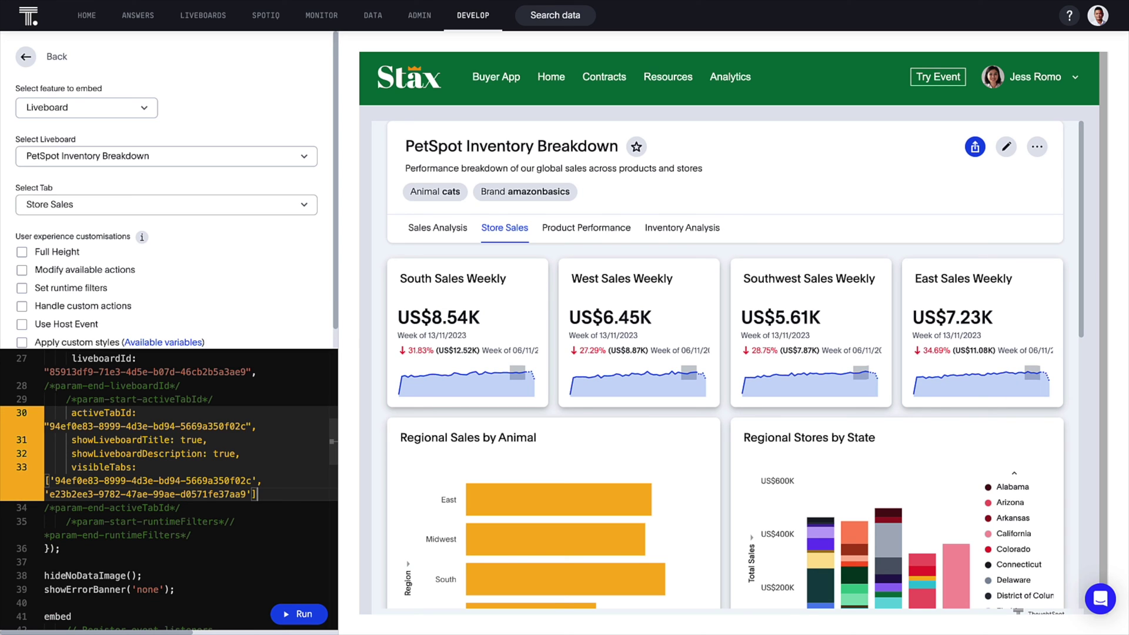
{"action": "left_click", "coordinate": [318, 624]}
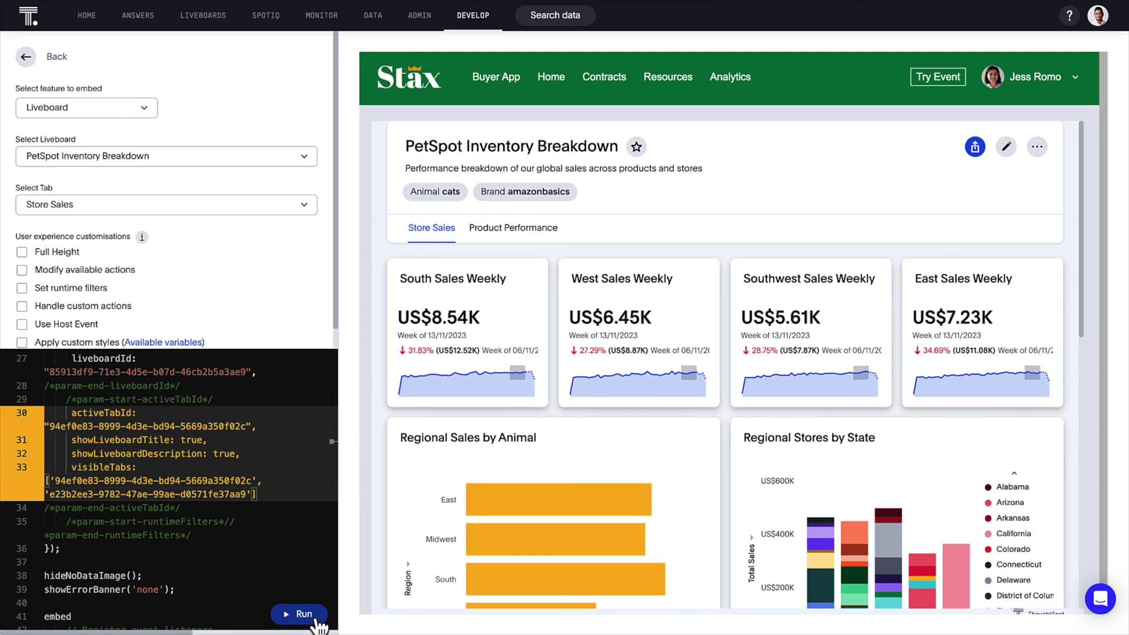
- Replace the three header options with hideLiveboardHeader: true and rerun the embed
{"action": "left_click_drag", "start_coordinate": [259, 494], "coordinate": [72, 440]}
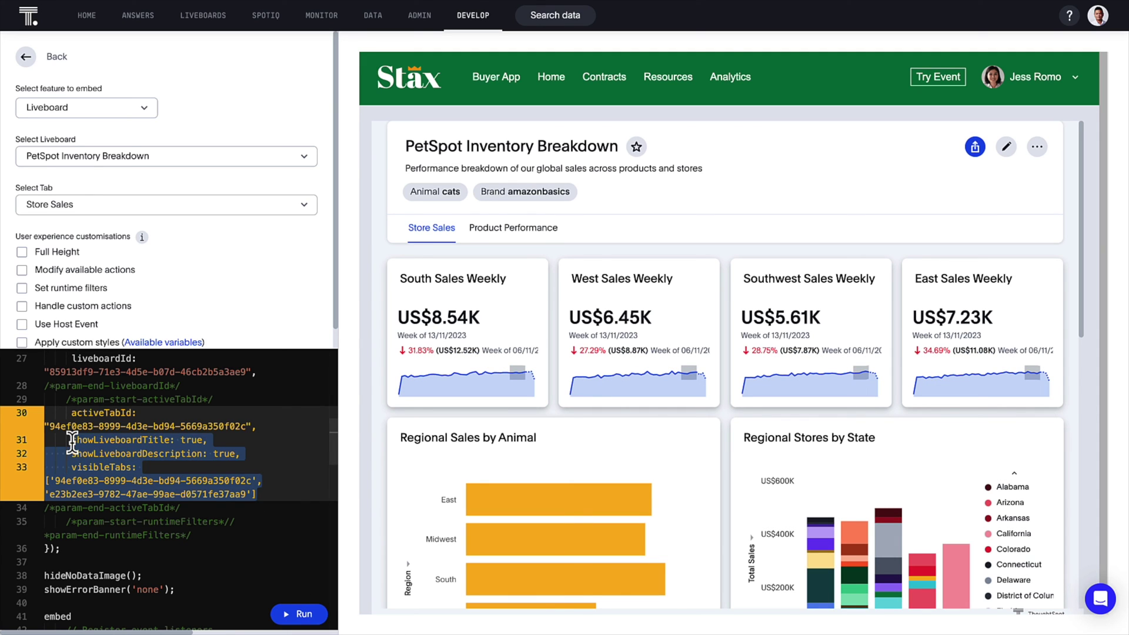
{"action": "key", "text": "BackSpace"}
{"action": "type", "text": "hideLiveboardHeader: true"}
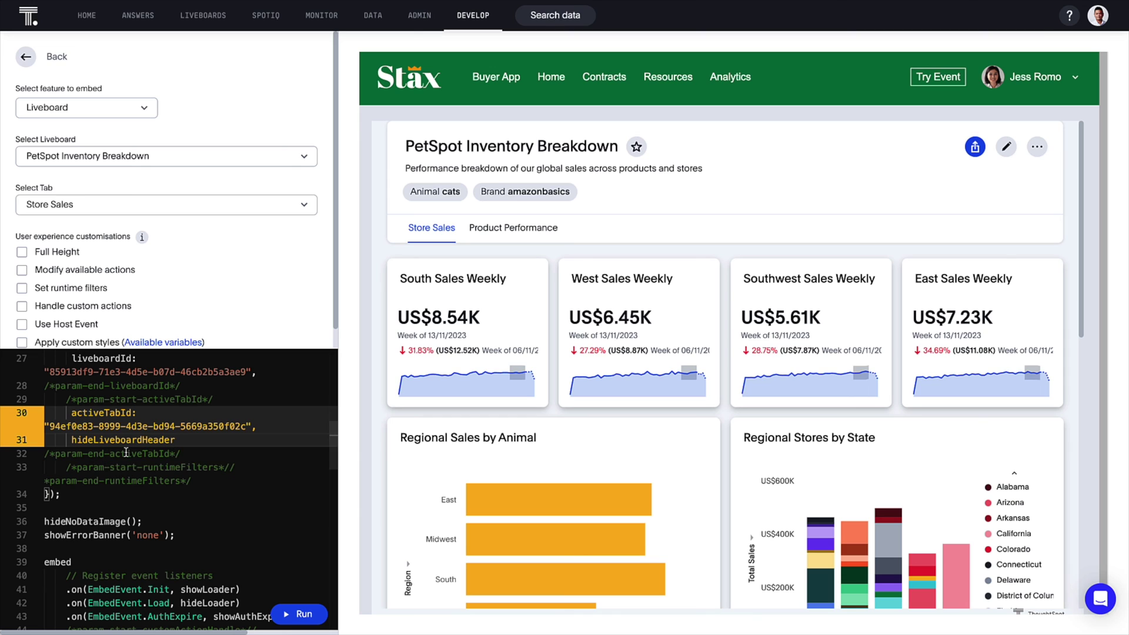
{"action": "left_click", "coordinate": [318, 620]}
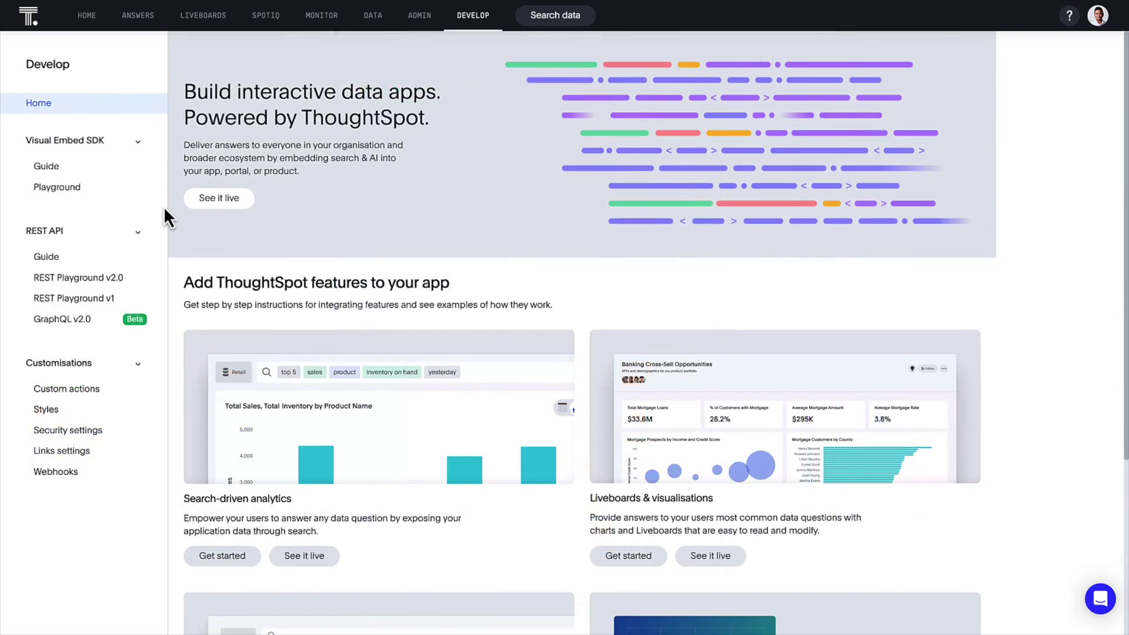
- Open the LiveboardViewConfig reference under Visual Embed SDK Reference > Embed components in the Guide
{"action": "left_click", "coordinate": [93, 170]}
{"action": "left_click", "coordinate": [32, 293]}
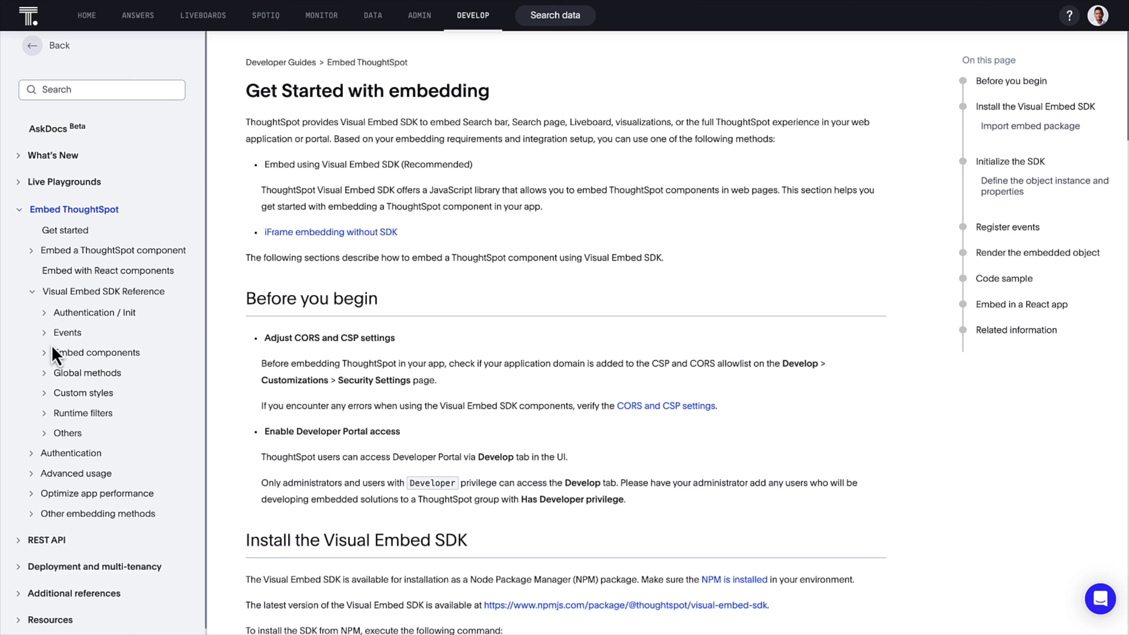
{"action": "left_click", "coordinate": [46, 354]}
{"action": "left_click", "coordinate": [170, 525]}
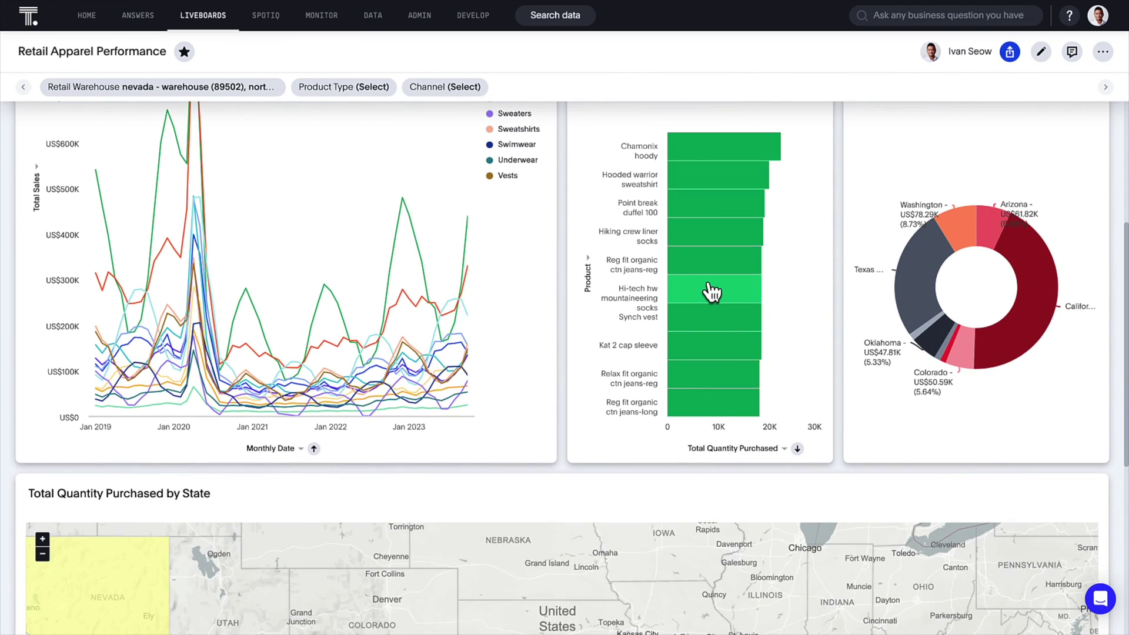
{"action": "left_click", "coordinate": [712, 292]}
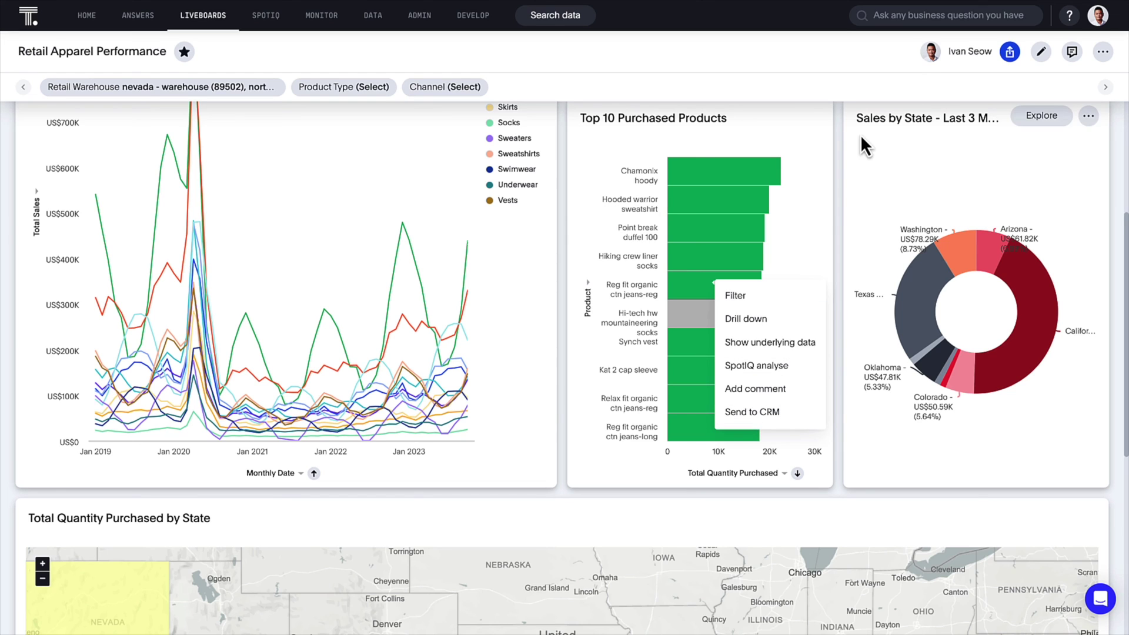
{"action": "left_click", "coordinate": [835, 205]}
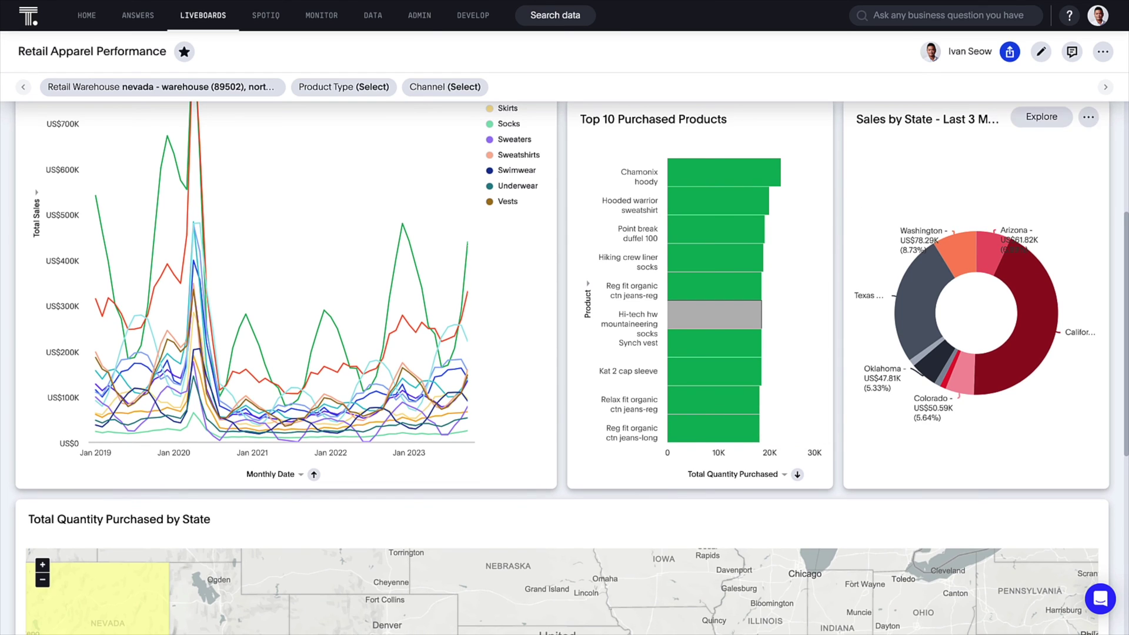
{"action": "left_click", "coordinate": [1102, 53]}
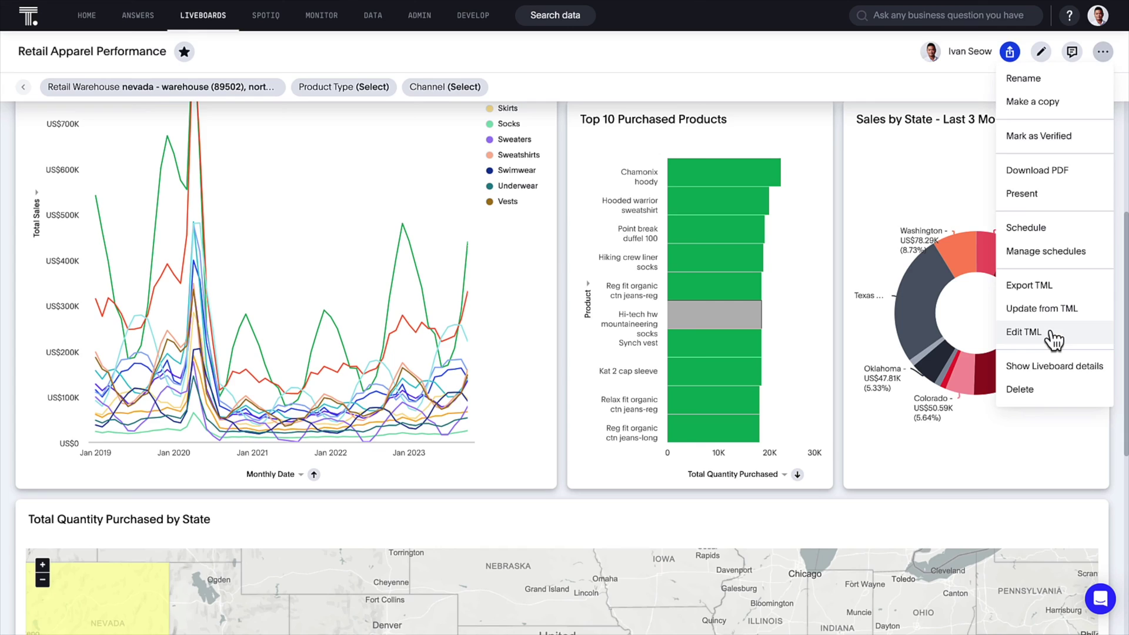
{"action": "left_click", "coordinate": [1024, 332]}
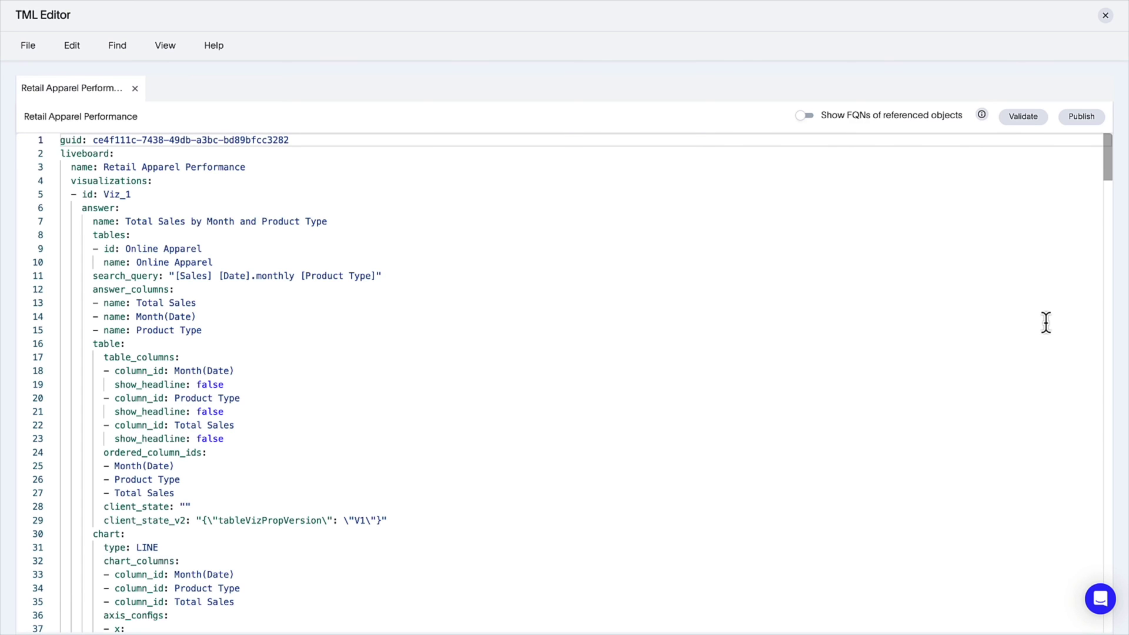
{"action": "key", "text": "ctrl+f"}
{"action": "type", "text": "action"}
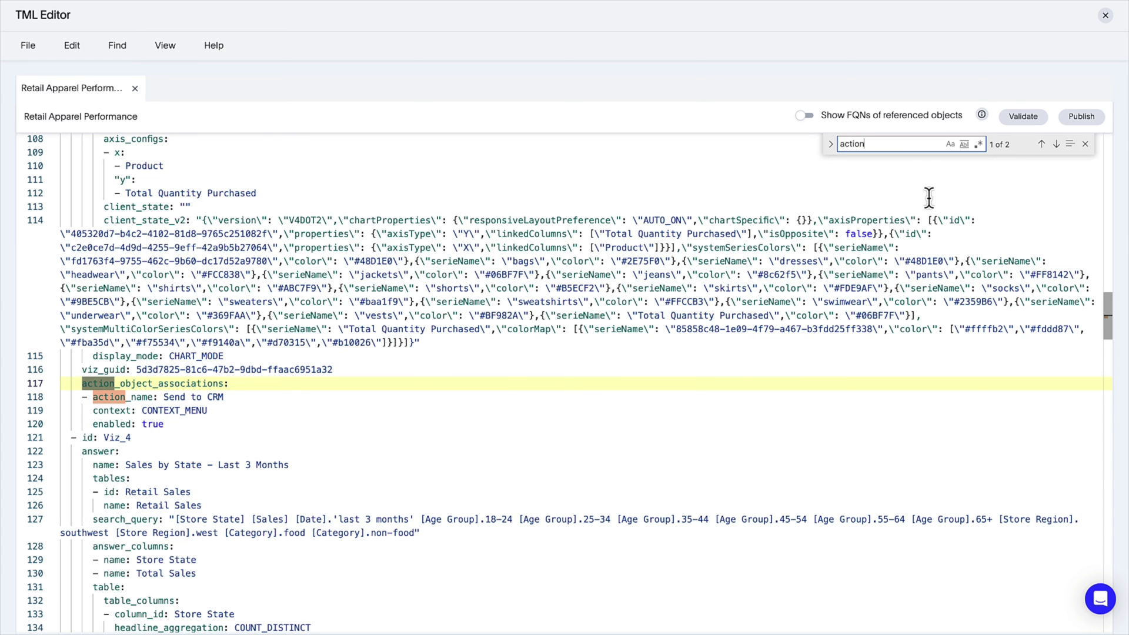
{"action": "left_click", "coordinate": [1085, 144]}
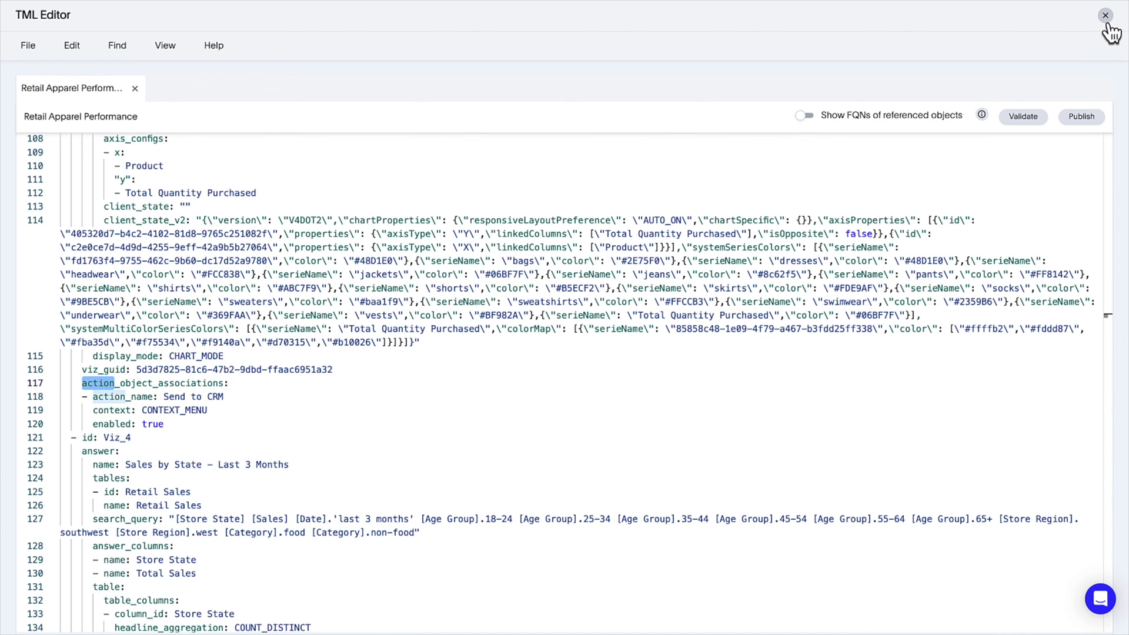
{"action": "left_click", "coordinate": [1106, 15]}
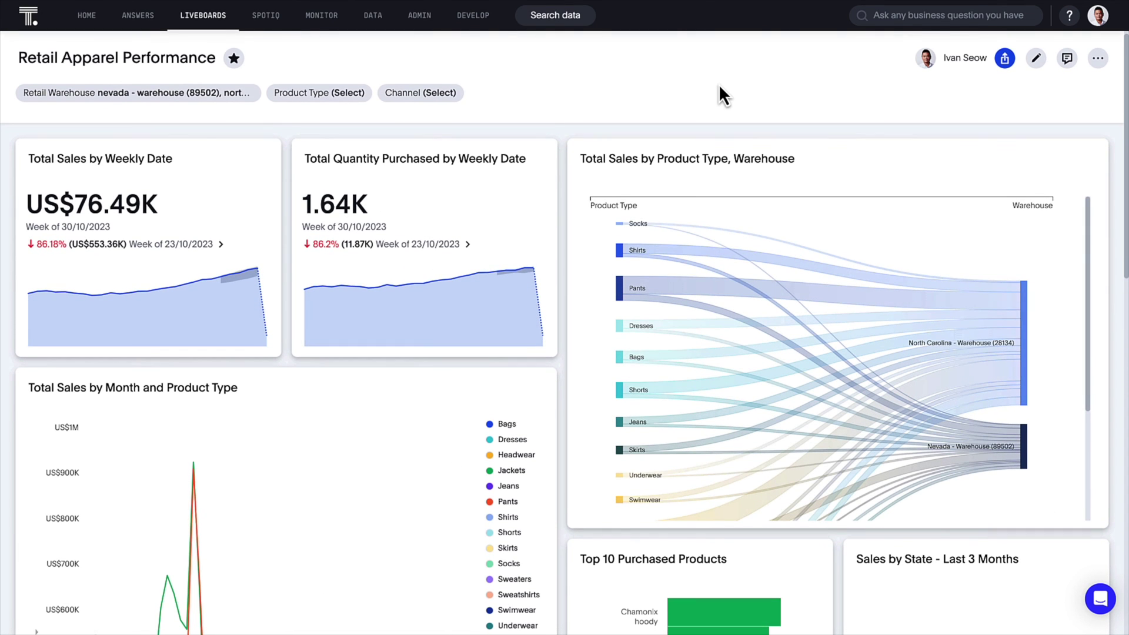
- Import Retail Apparel Performance.liveboard.tml from the Liveboards list, creating a new liveboard
{"action": "left_click", "coordinate": [215, 33]}
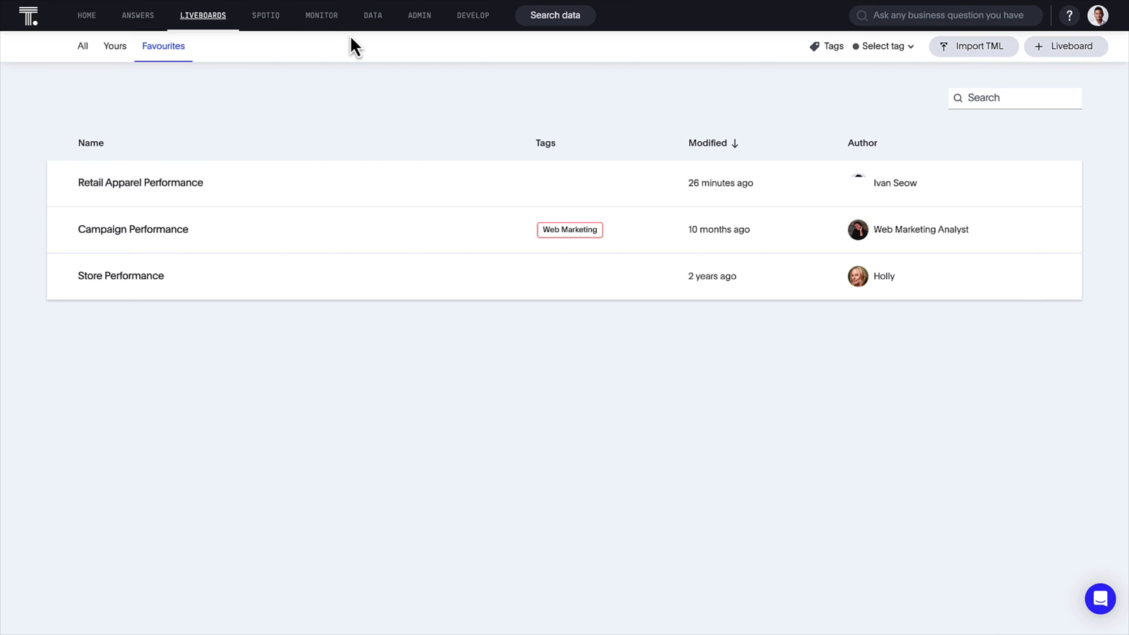
{"action": "left_click", "coordinate": [967, 50]}
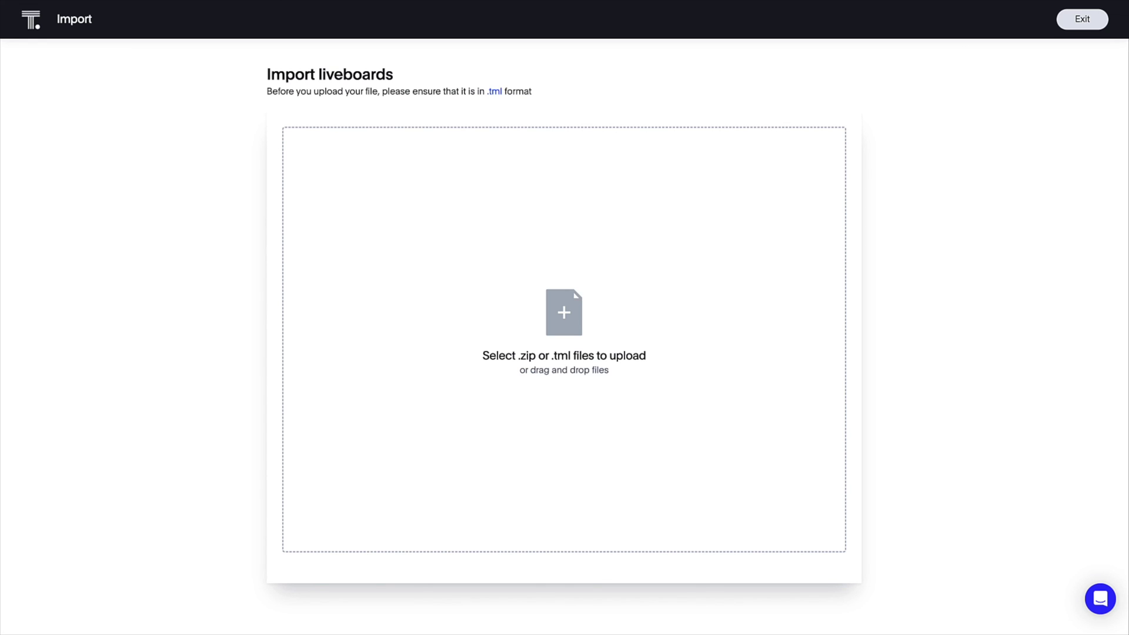
{"action": "left_click_drag", "start_coordinate": [0, 338], "coordinate": [647, 340]}
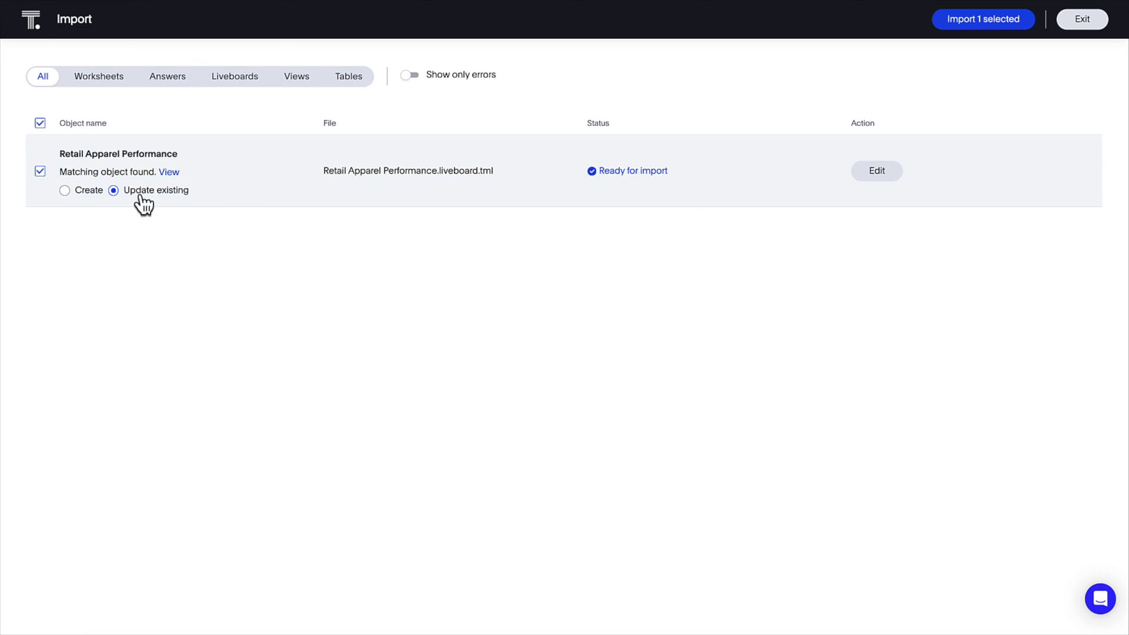
{"action": "left_click", "coordinate": [91, 190]}
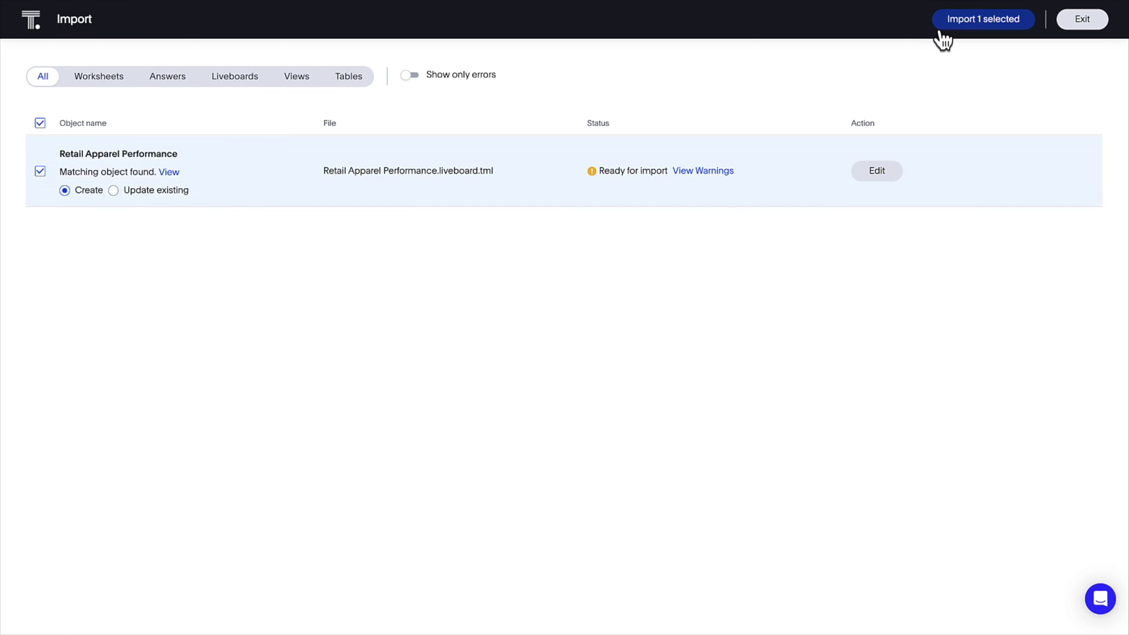
{"action": "left_click", "coordinate": [941, 28]}
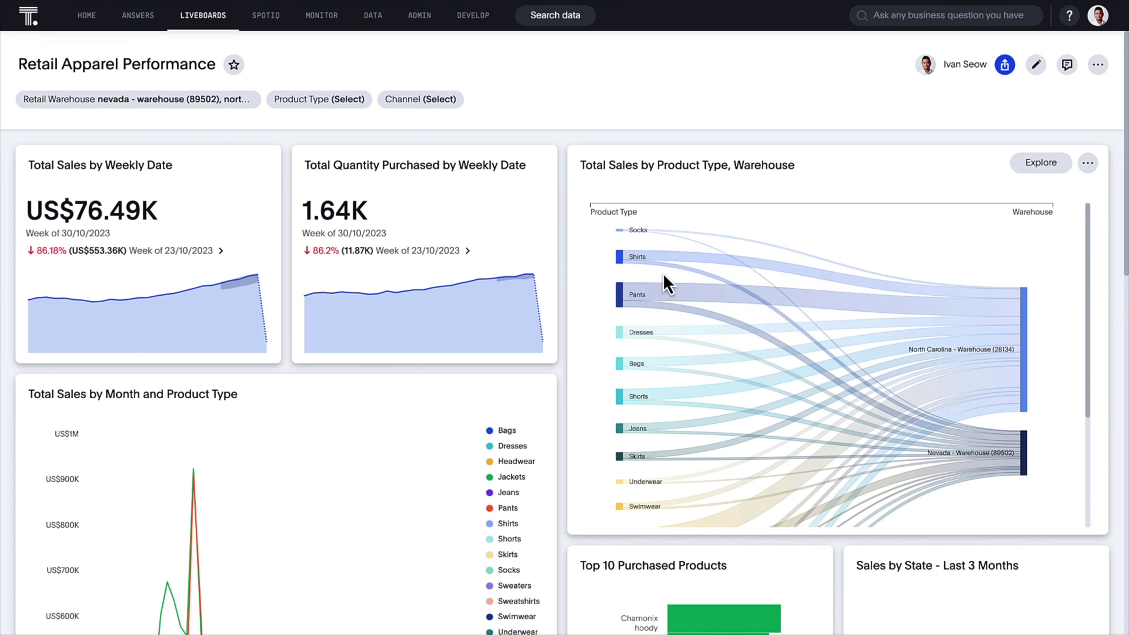
- Bring up the actions menu for the Point break duffel 100 bar in Top 10 Purchased Products
{"action": "scroll", "coordinate": [577, 391], "scroll_direction": "down", "scroll_amount": 6}
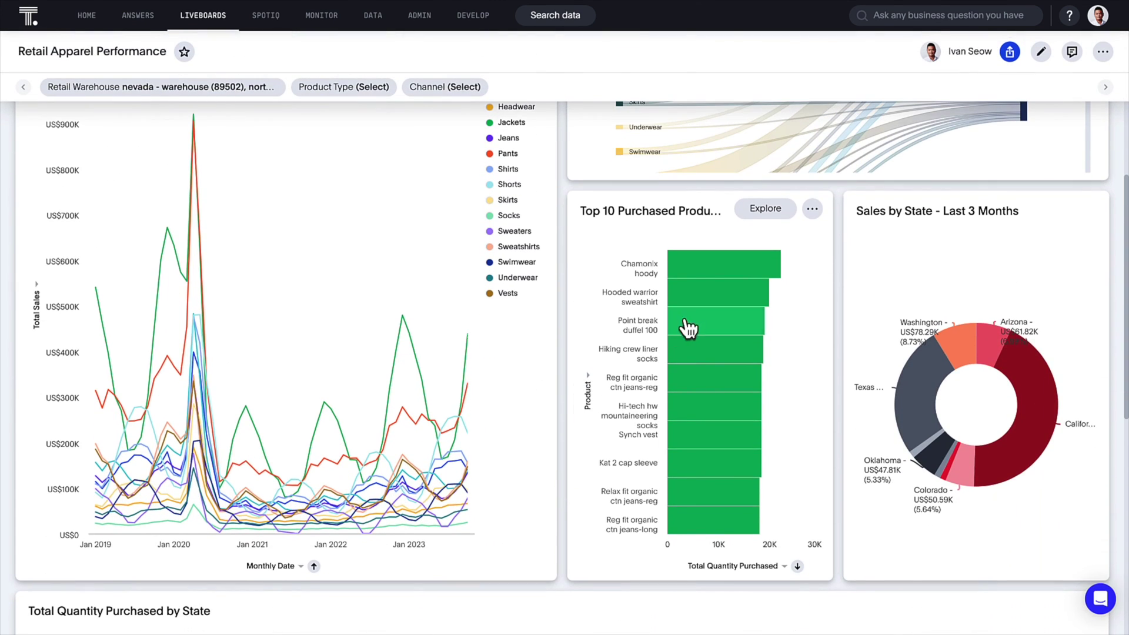
{"action": "left_click", "coordinate": [699, 324]}
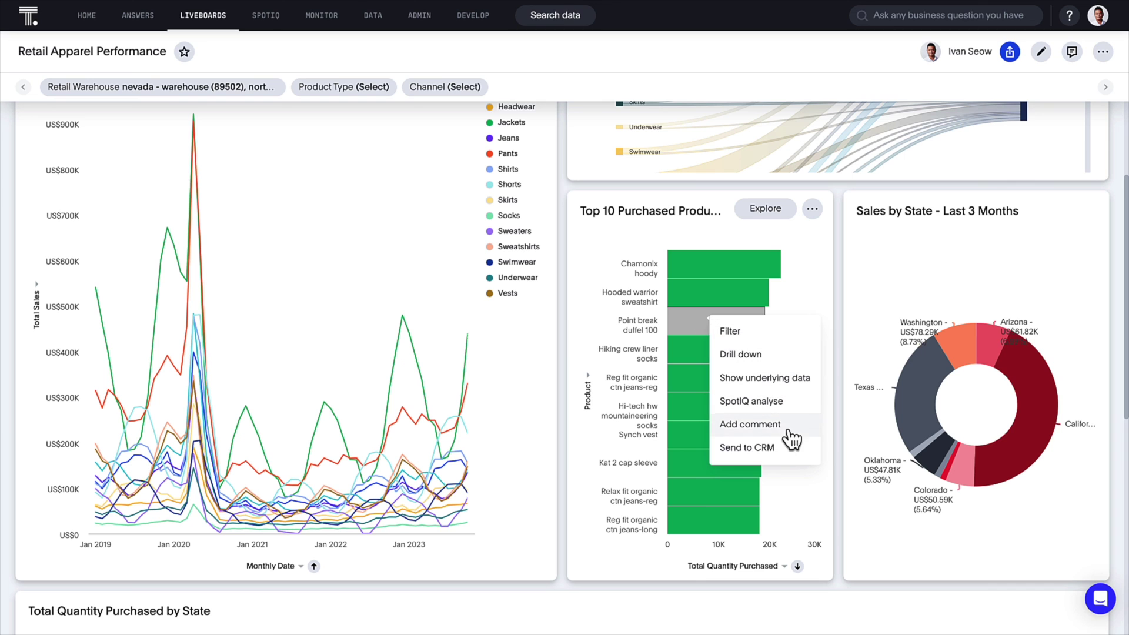